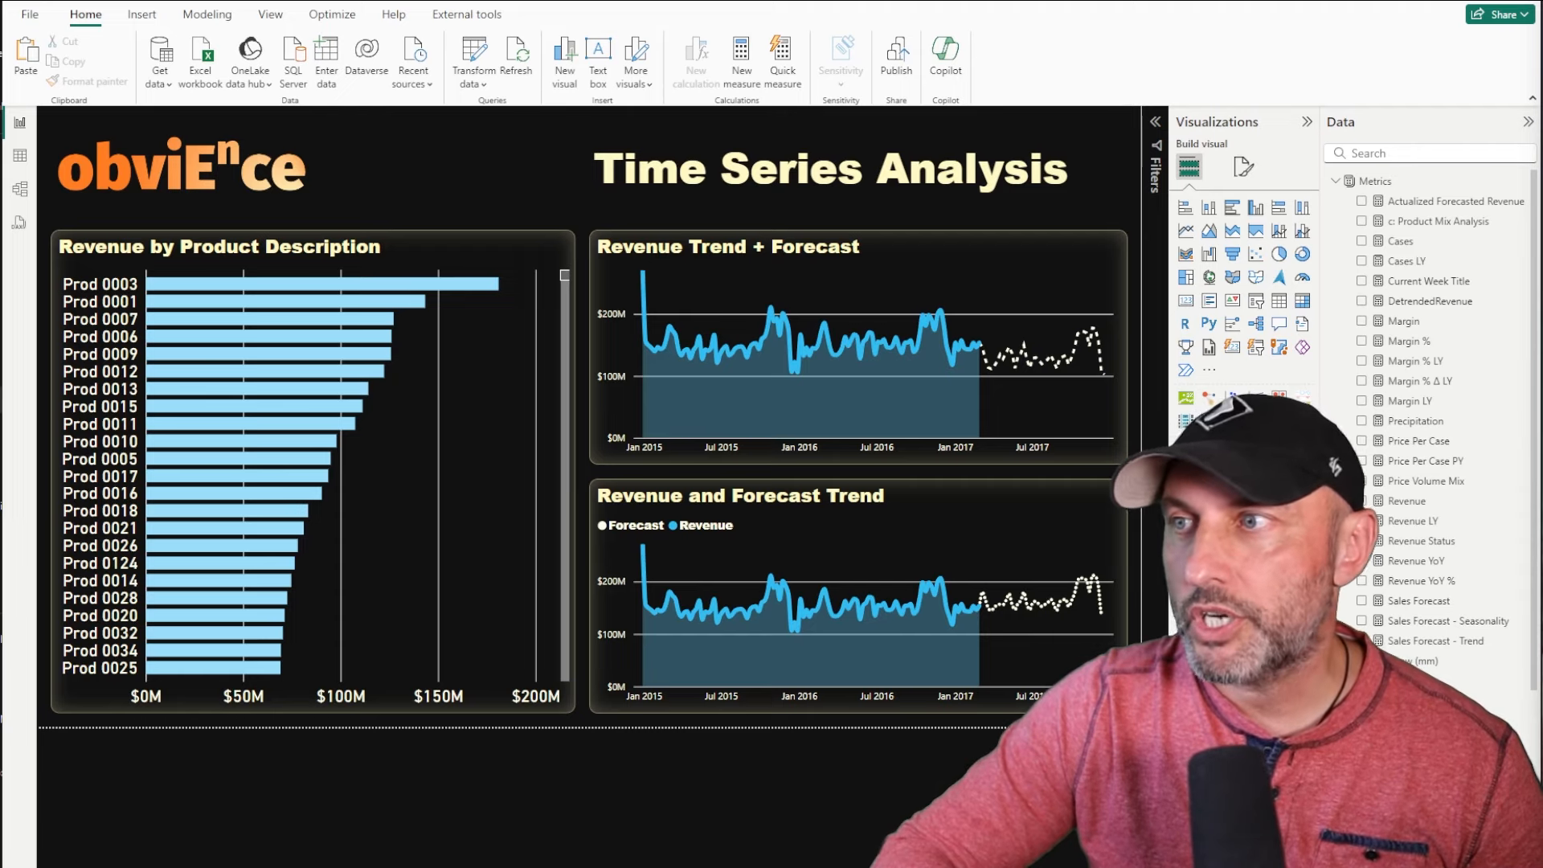
Examine the Forecast analytics options of the Revenue Trend + Forecast chart, including the available forecast units
{"action": "left_click", "coordinate": [957, 245]}
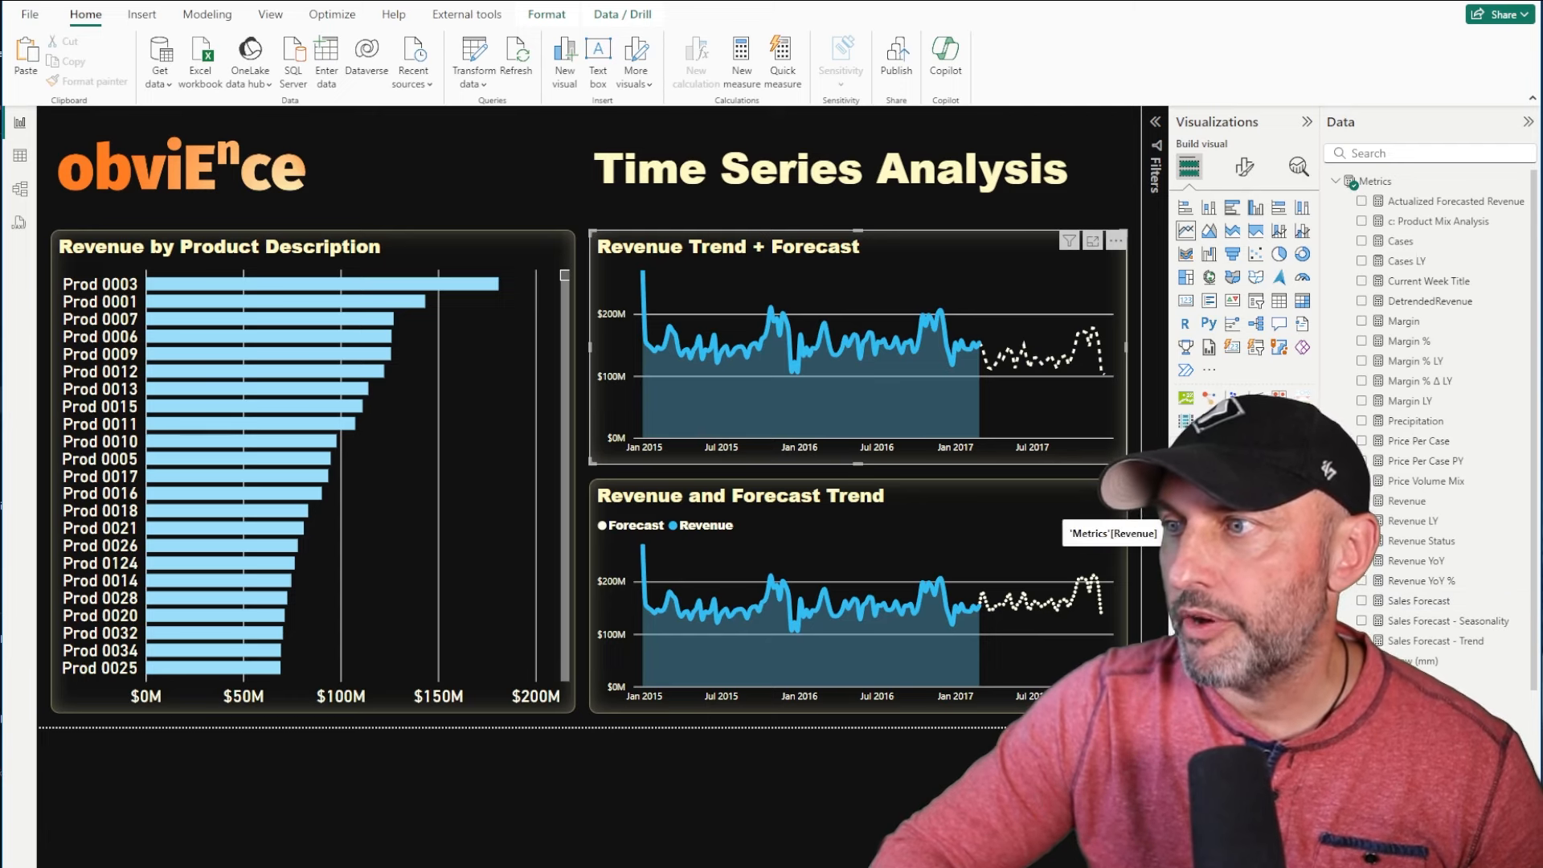
{"action": "left_click", "coordinate": [1298, 168]}
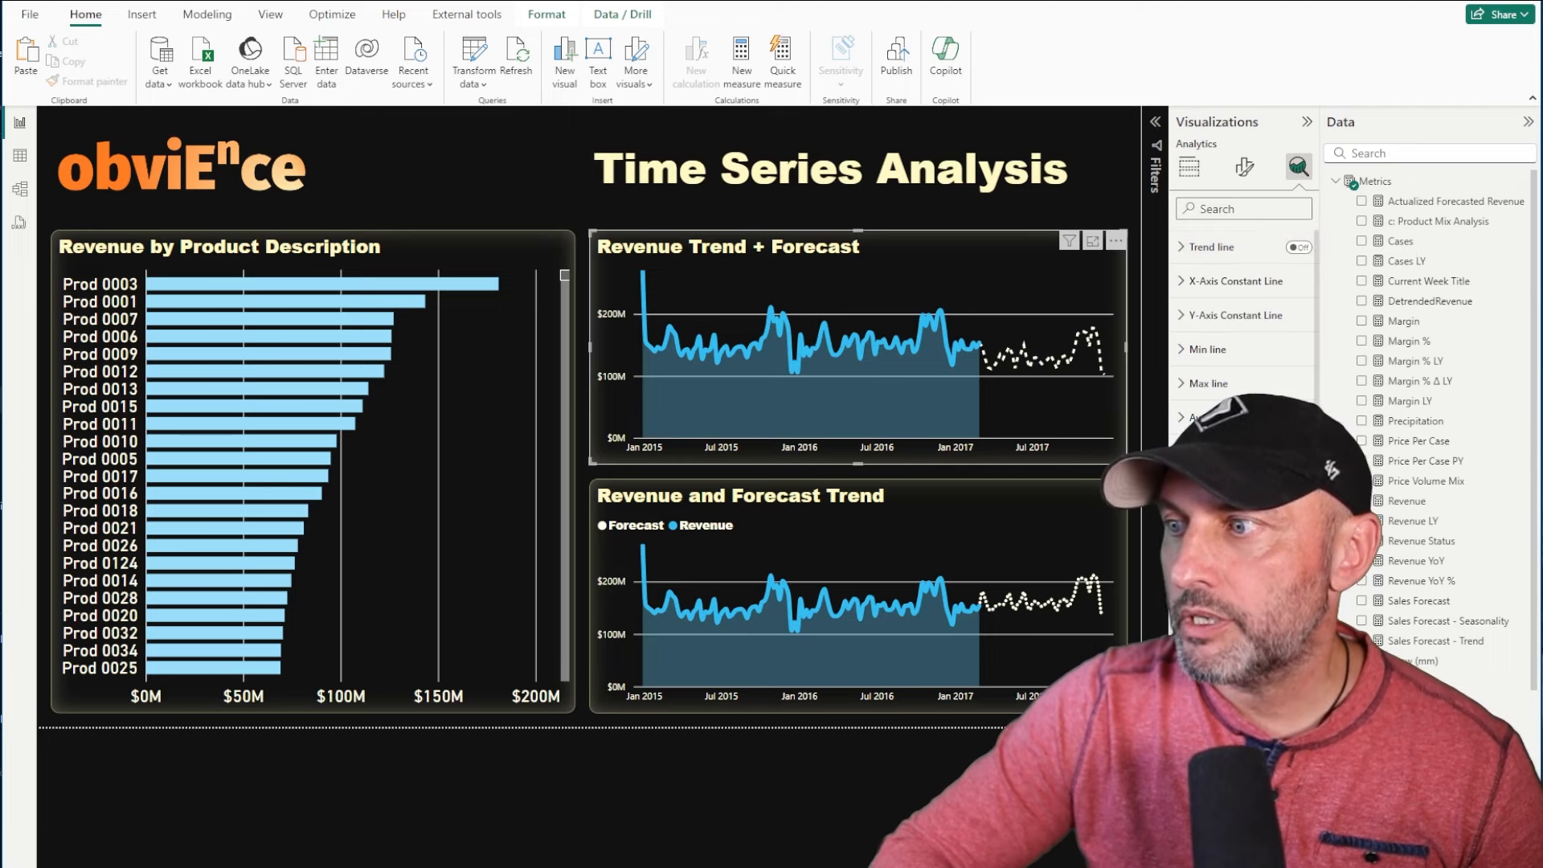
{"action": "scroll", "coordinate": [1243, 322], "scroll_direction": "down", "scroll_amount": 3}
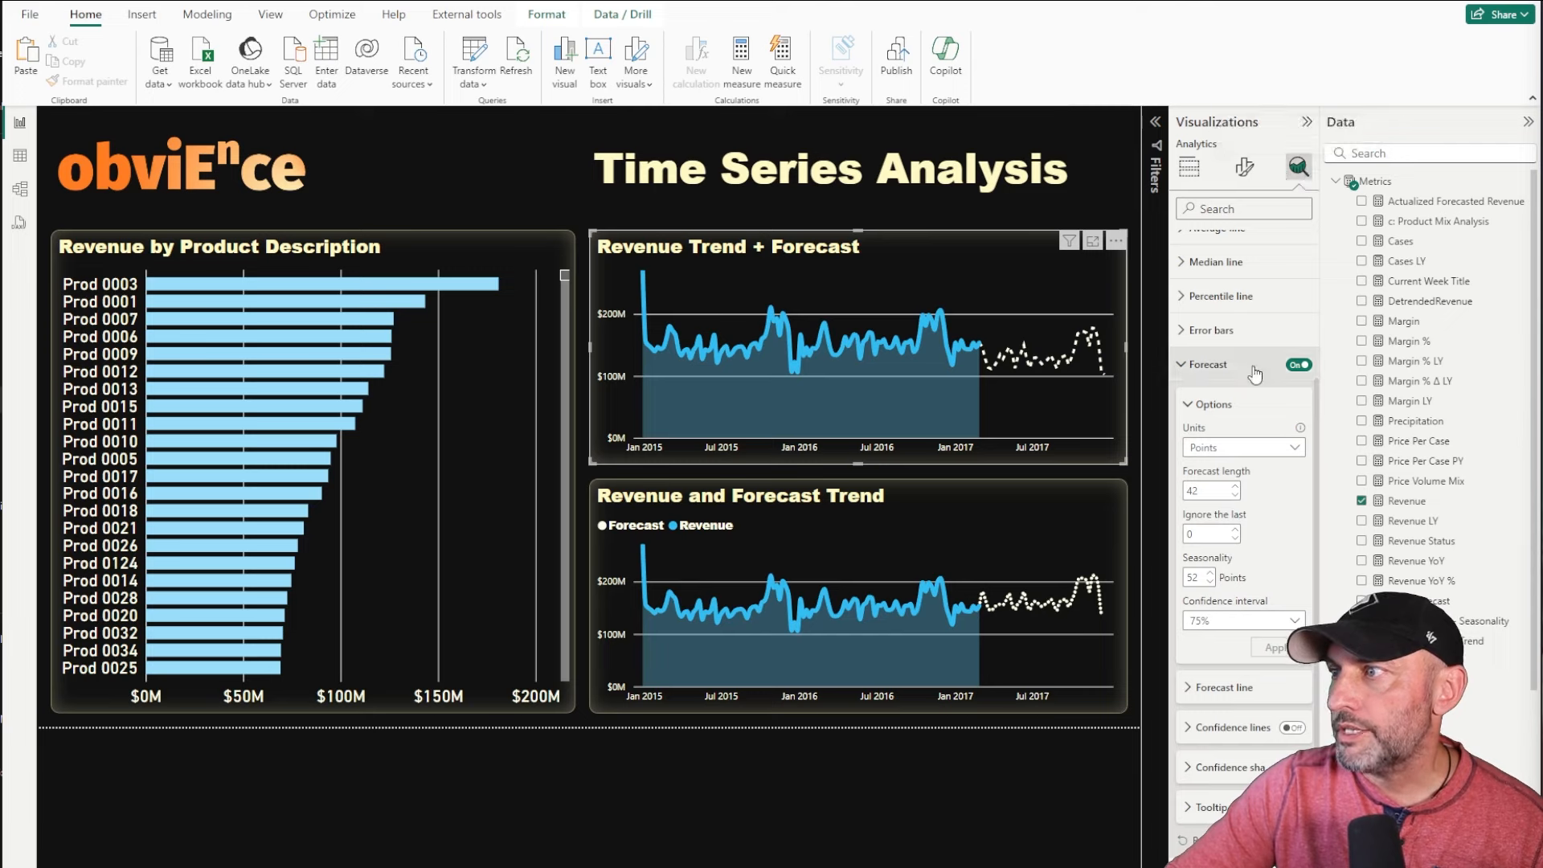
{"action": "left_click", "coordinate": [1222, 455]}
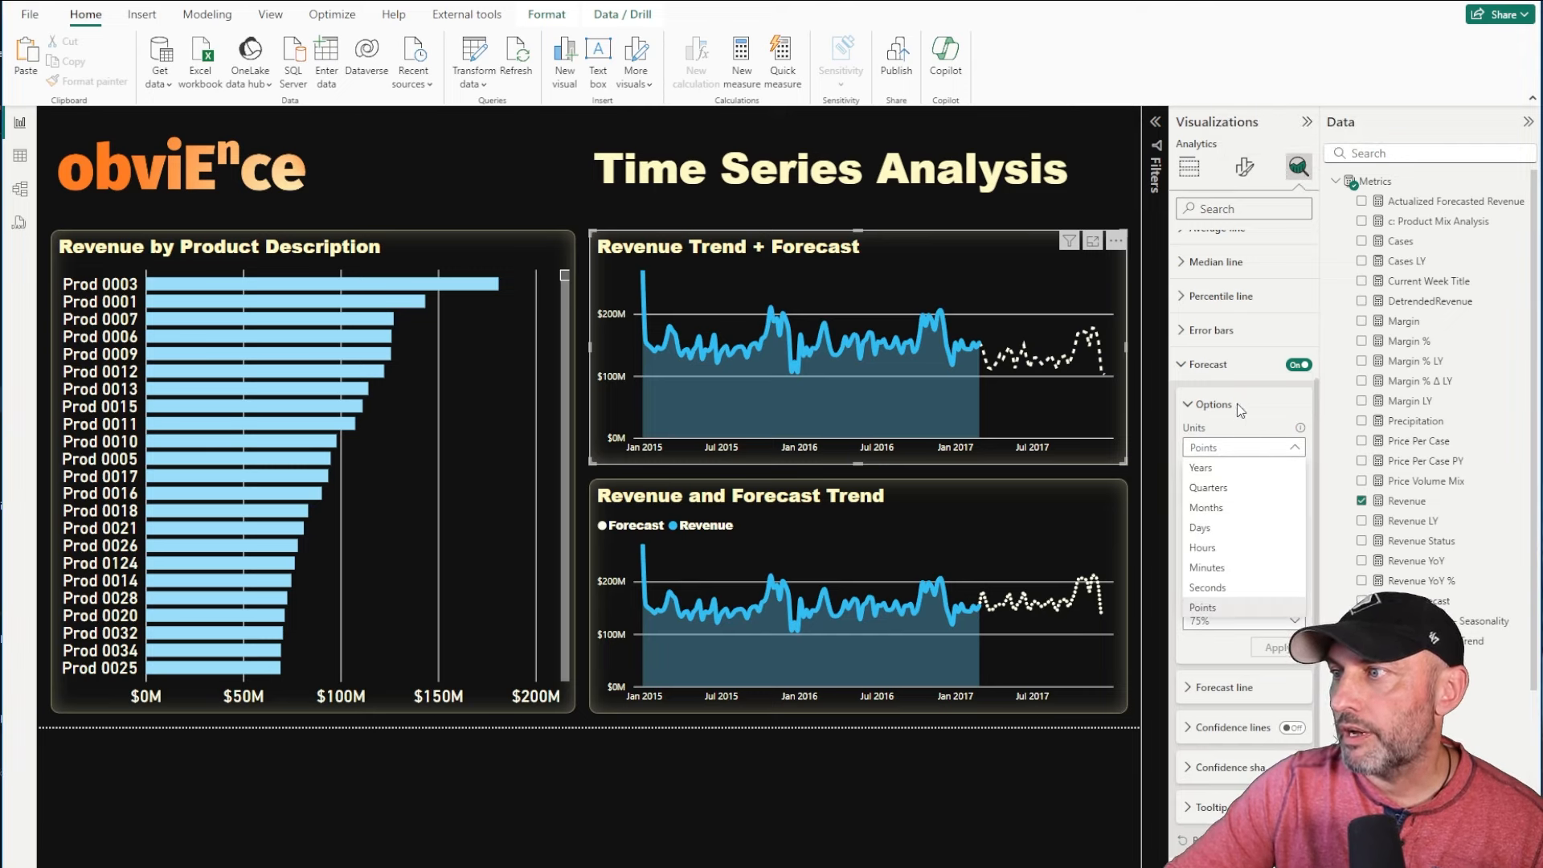
{"action": "left_click", "coordinate": [1266, 411]}
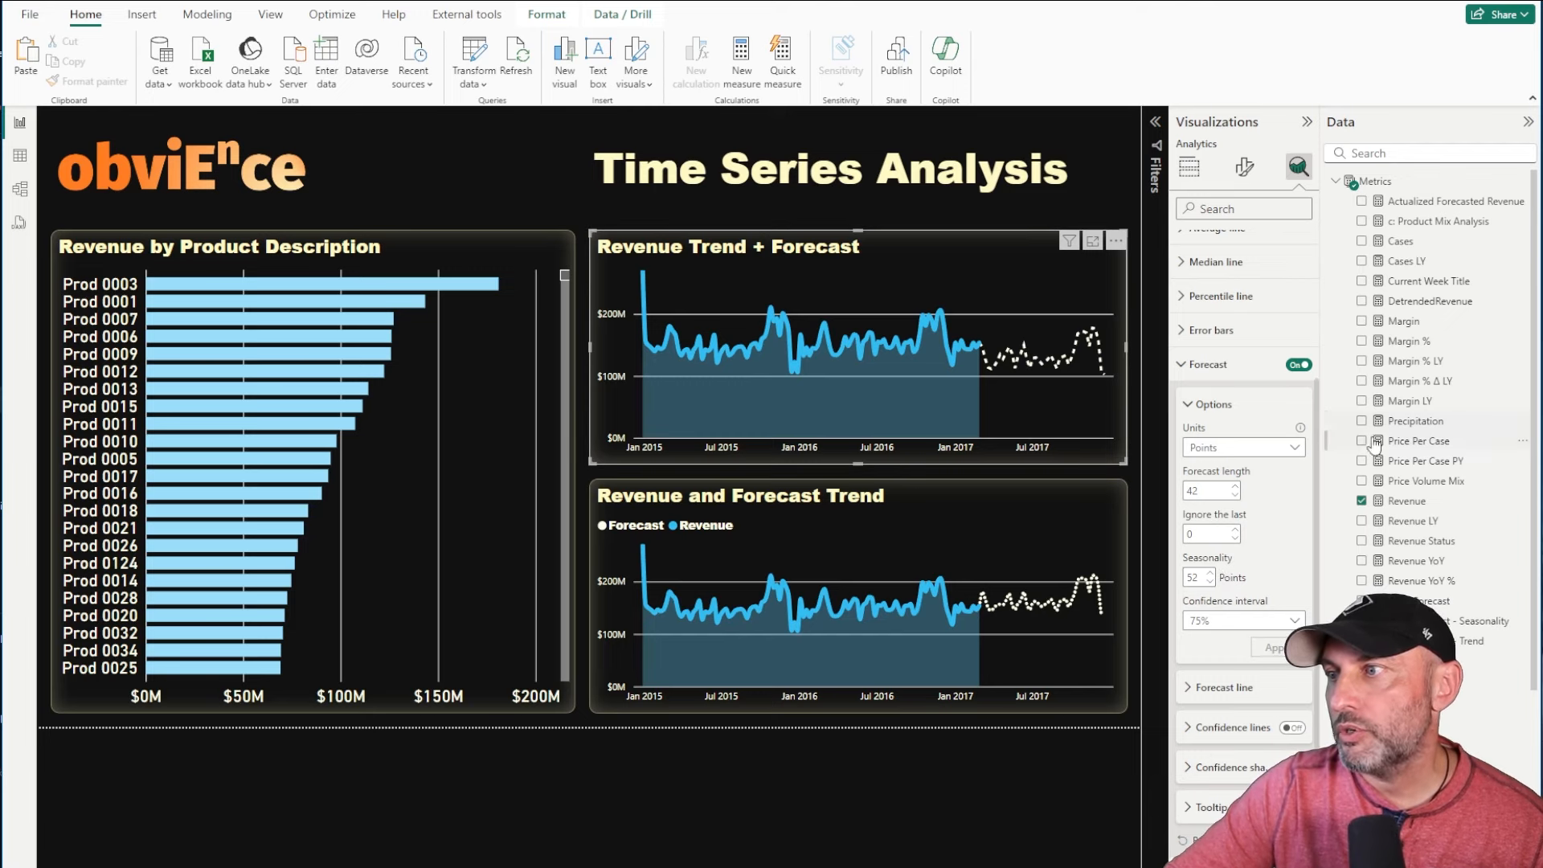
{"action": "left_click", "coordinate": [1182, 368]}
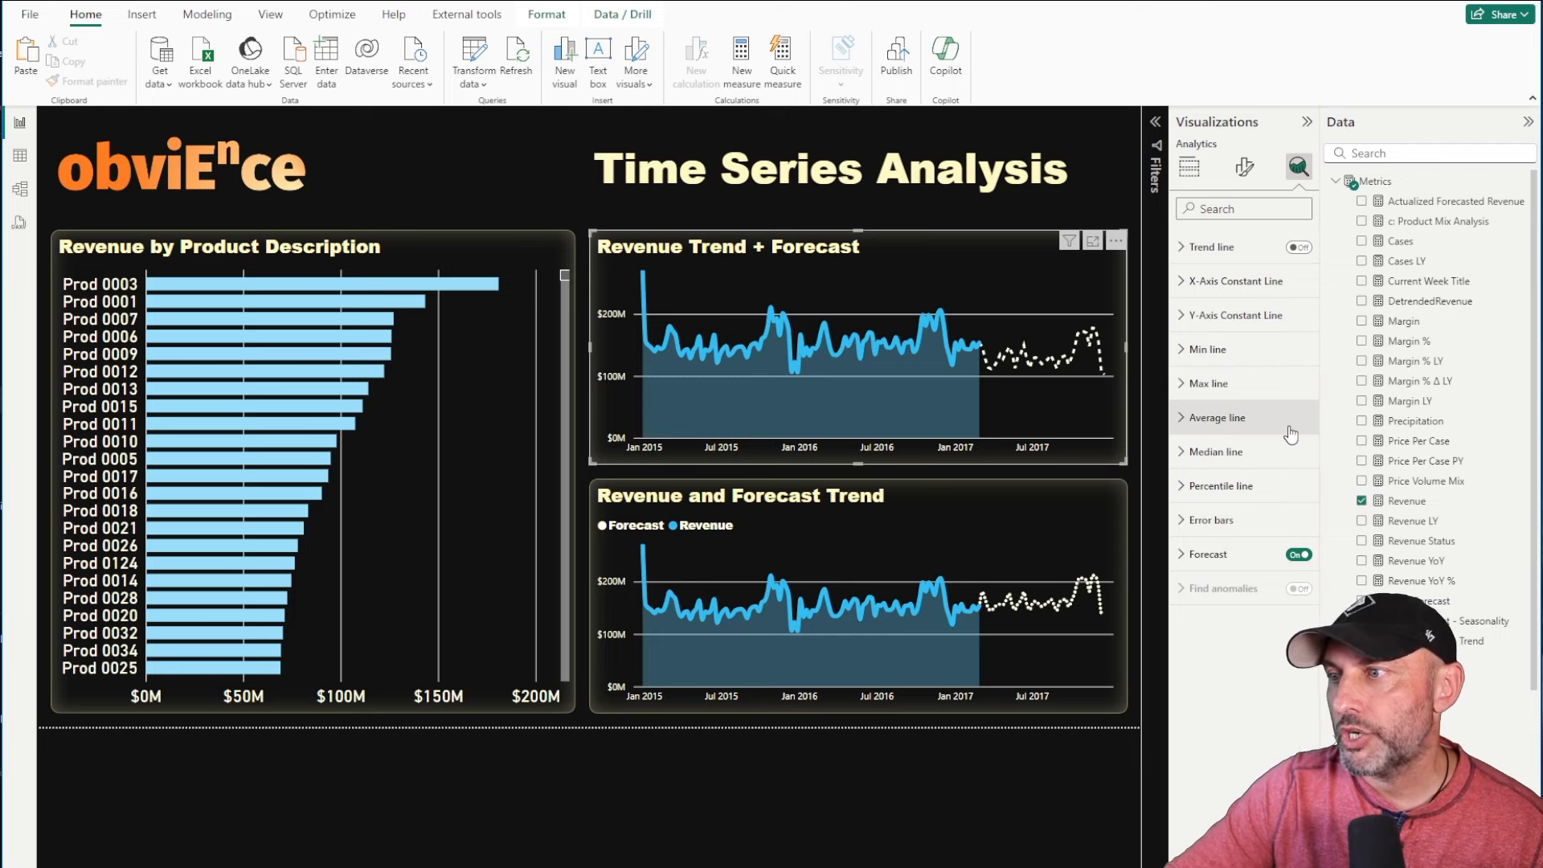
Show the visual build settings of the Revenue and Forecast Trend chart
{"action": "left_click", "coordinate": [1012, 514]}
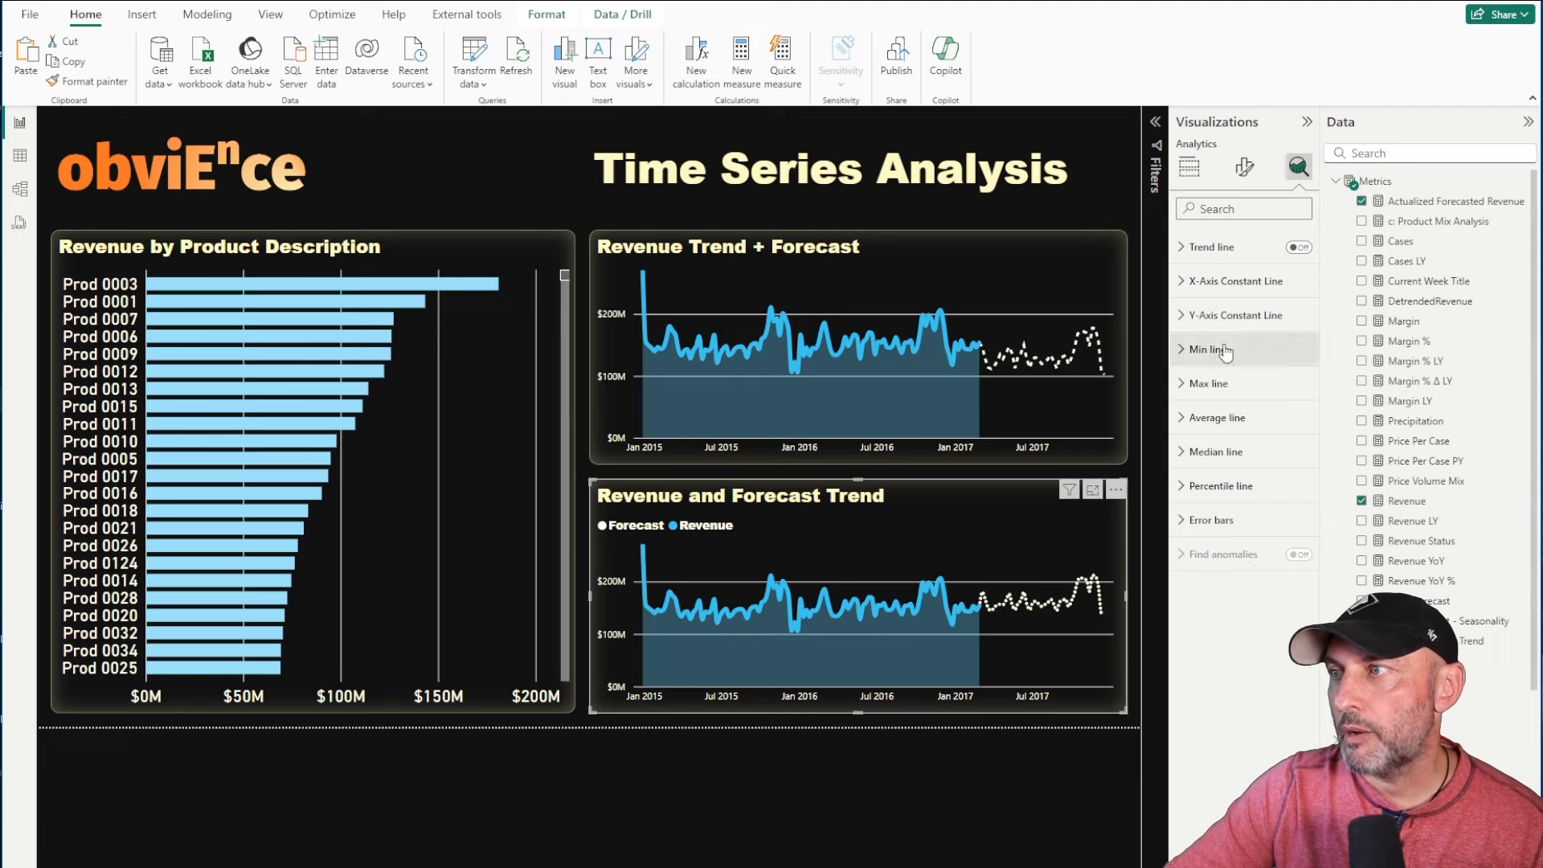
{"action": "left_click", "coordinate": [1188, 167]}
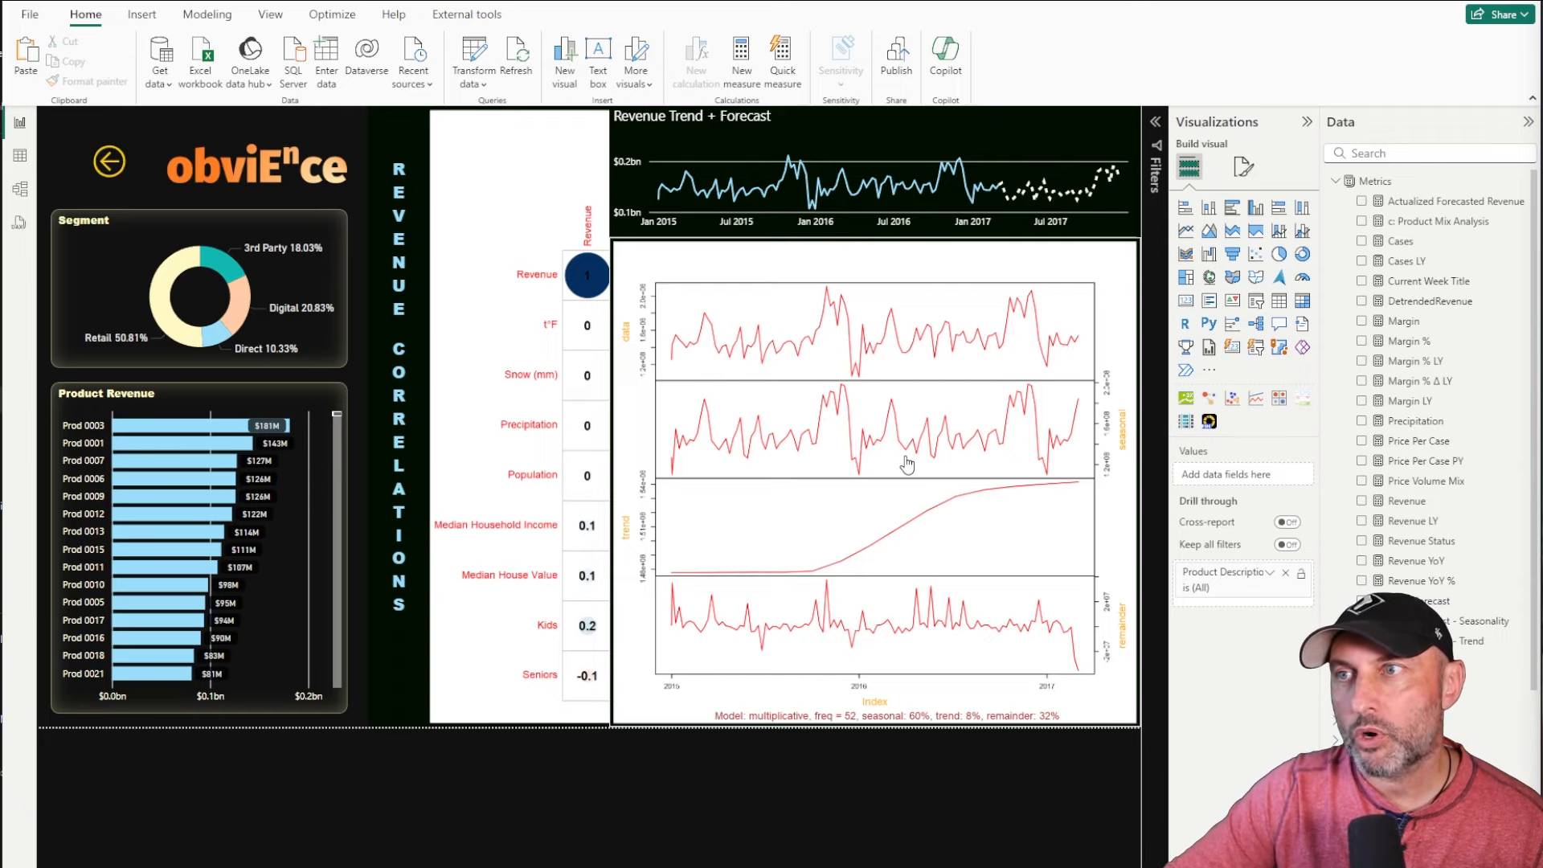
Filter the revenue correlation and decomposition visuals by Prod 0003, Prod 0001 and Prod 0007 in turn to compare their seasonality and trend
{"action": "left_click", "coordinate": [164, 426]}
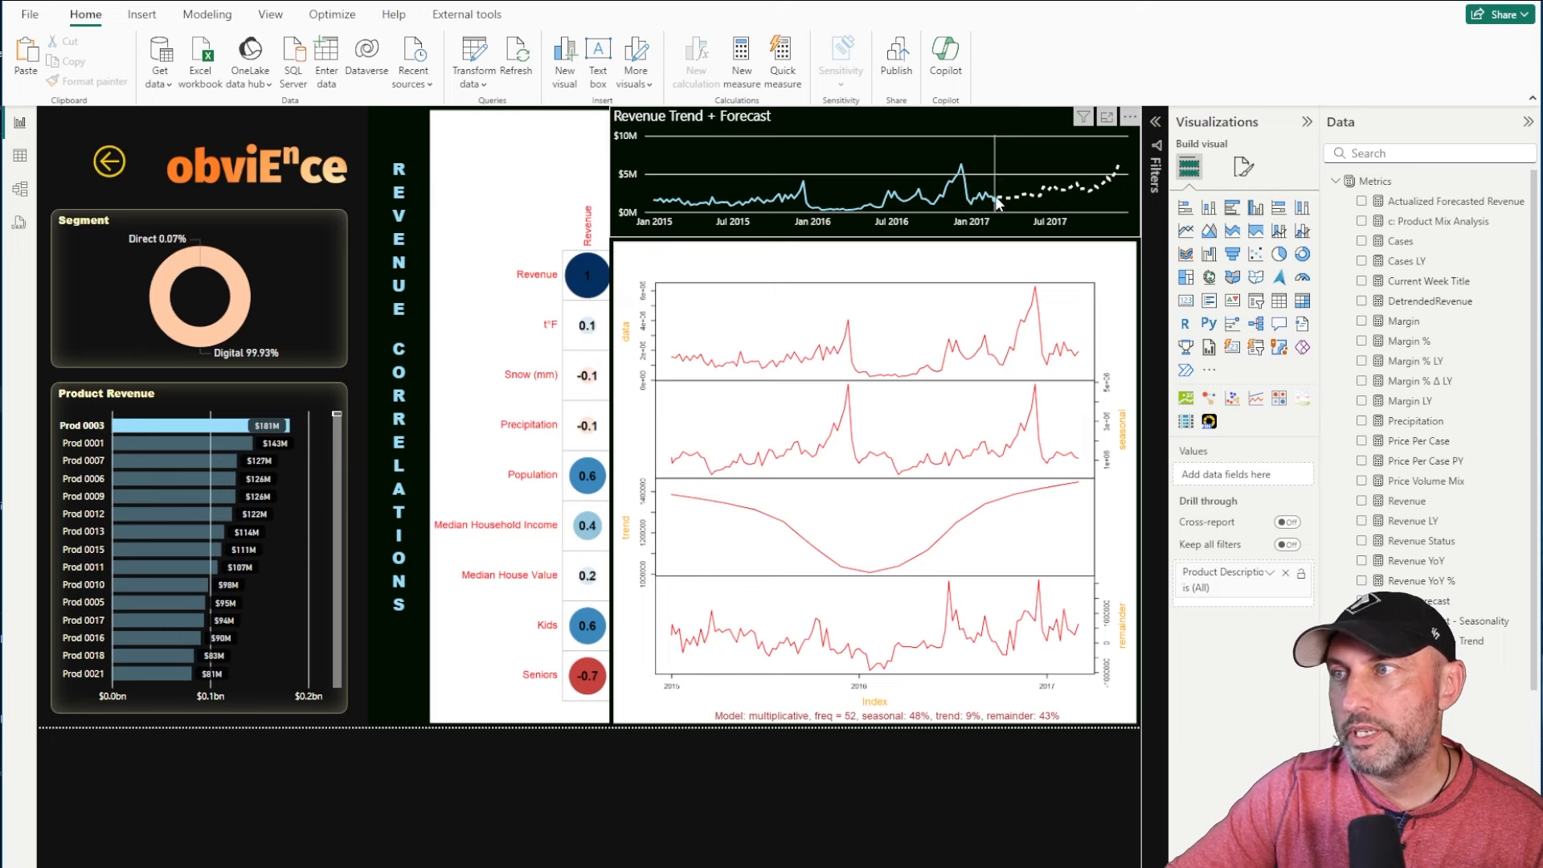
{"action": "mouse_move", "coordinate": [996, 202]}
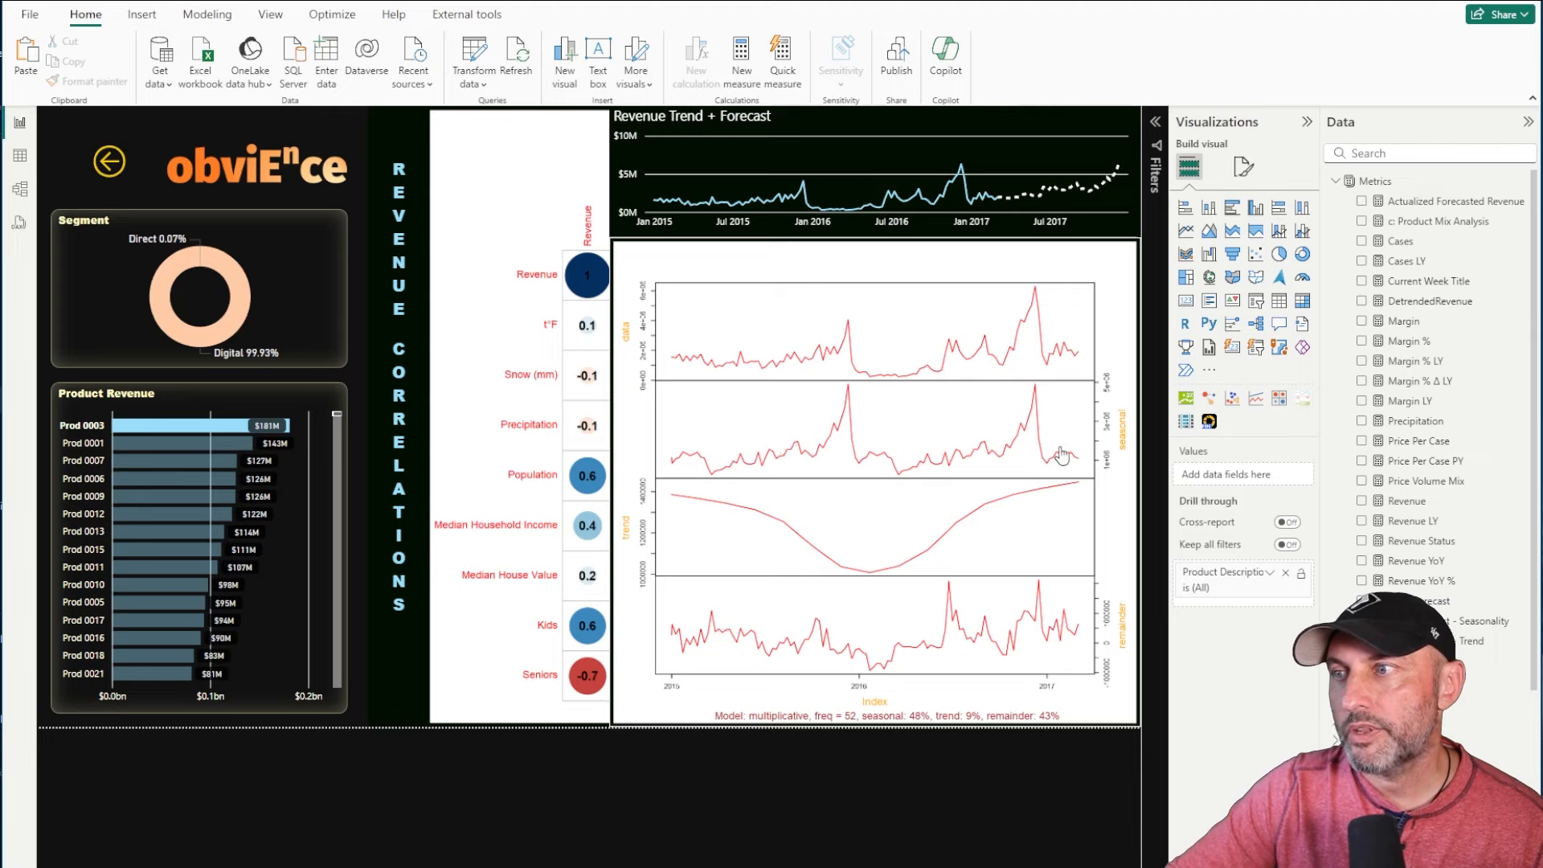
{"action": "left_click", "coordinate": [203, 443]}
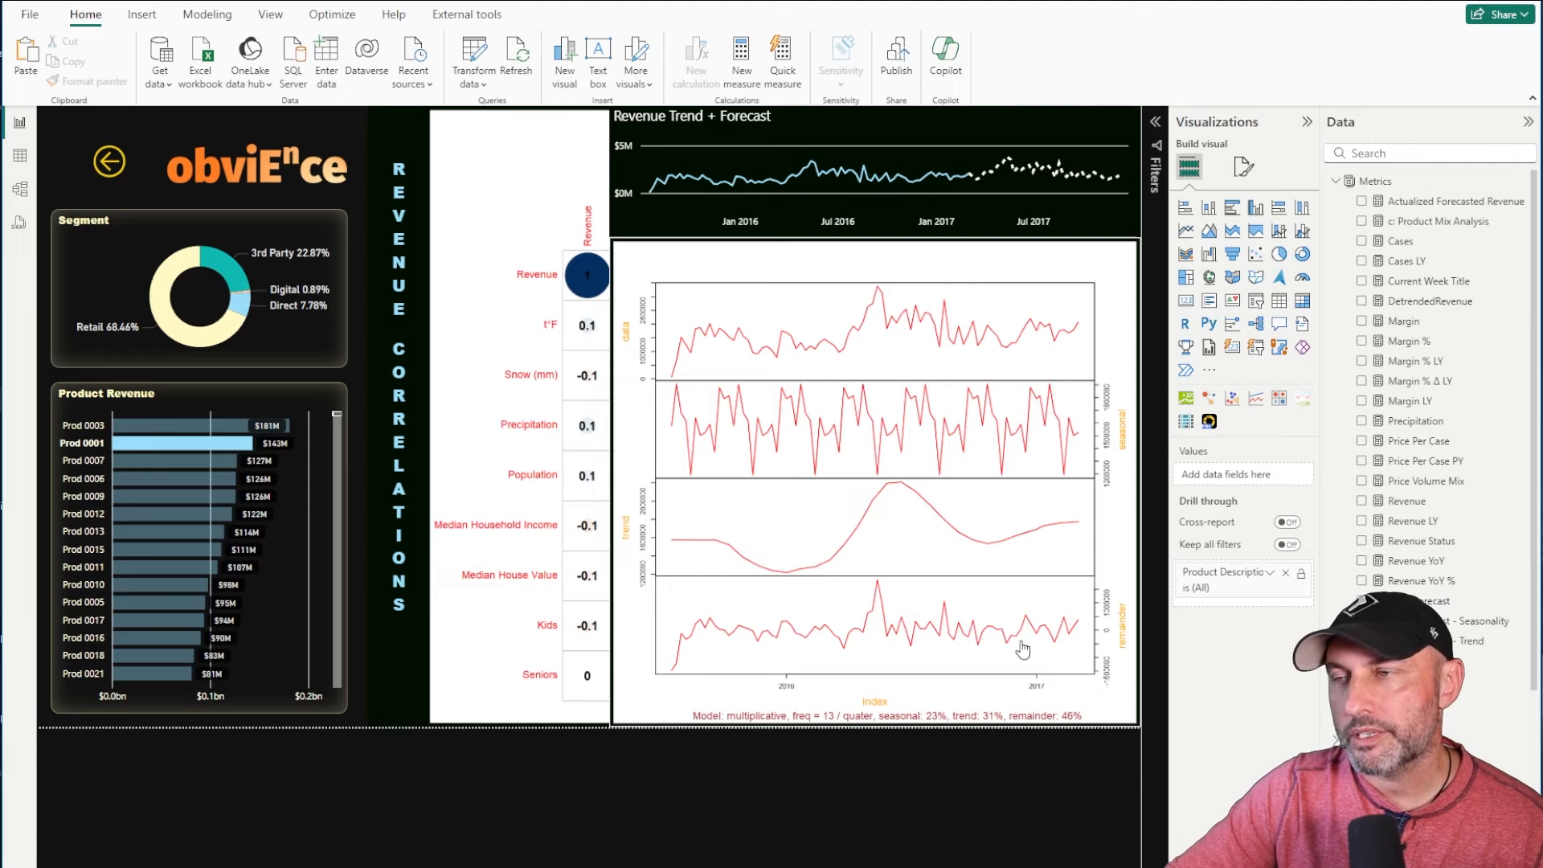
{"action": "left_click", "coordinate": [214, 464]}
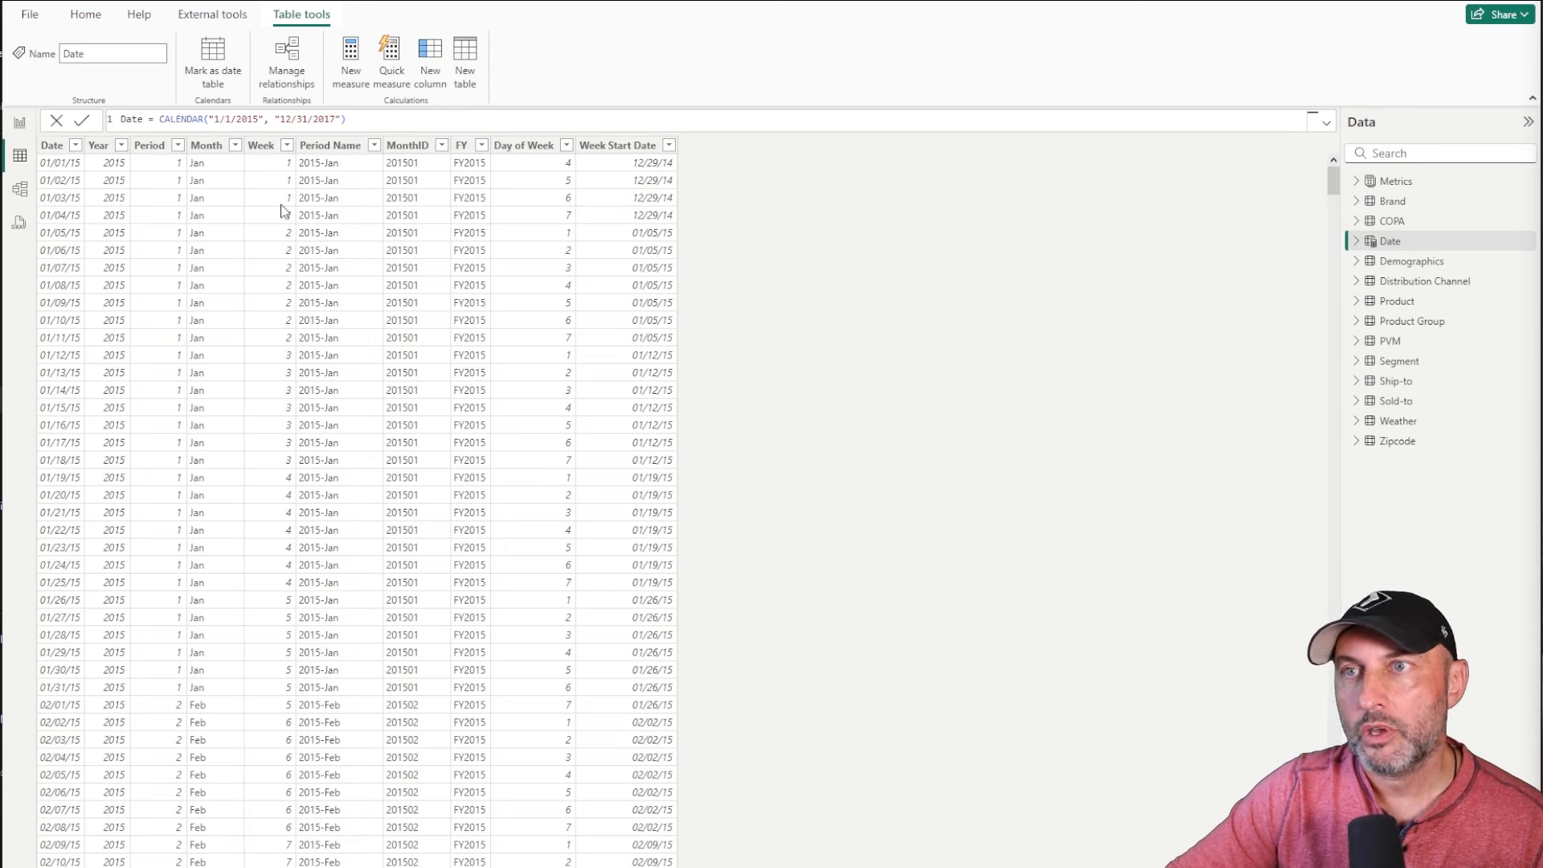
Examine the Date table's Week column and the PriorYear, WeeklyData and Stats variables in the DAX query, highlighting the WeeklyData definition
{"action": "left_click", "coordinate": [262, 145]}
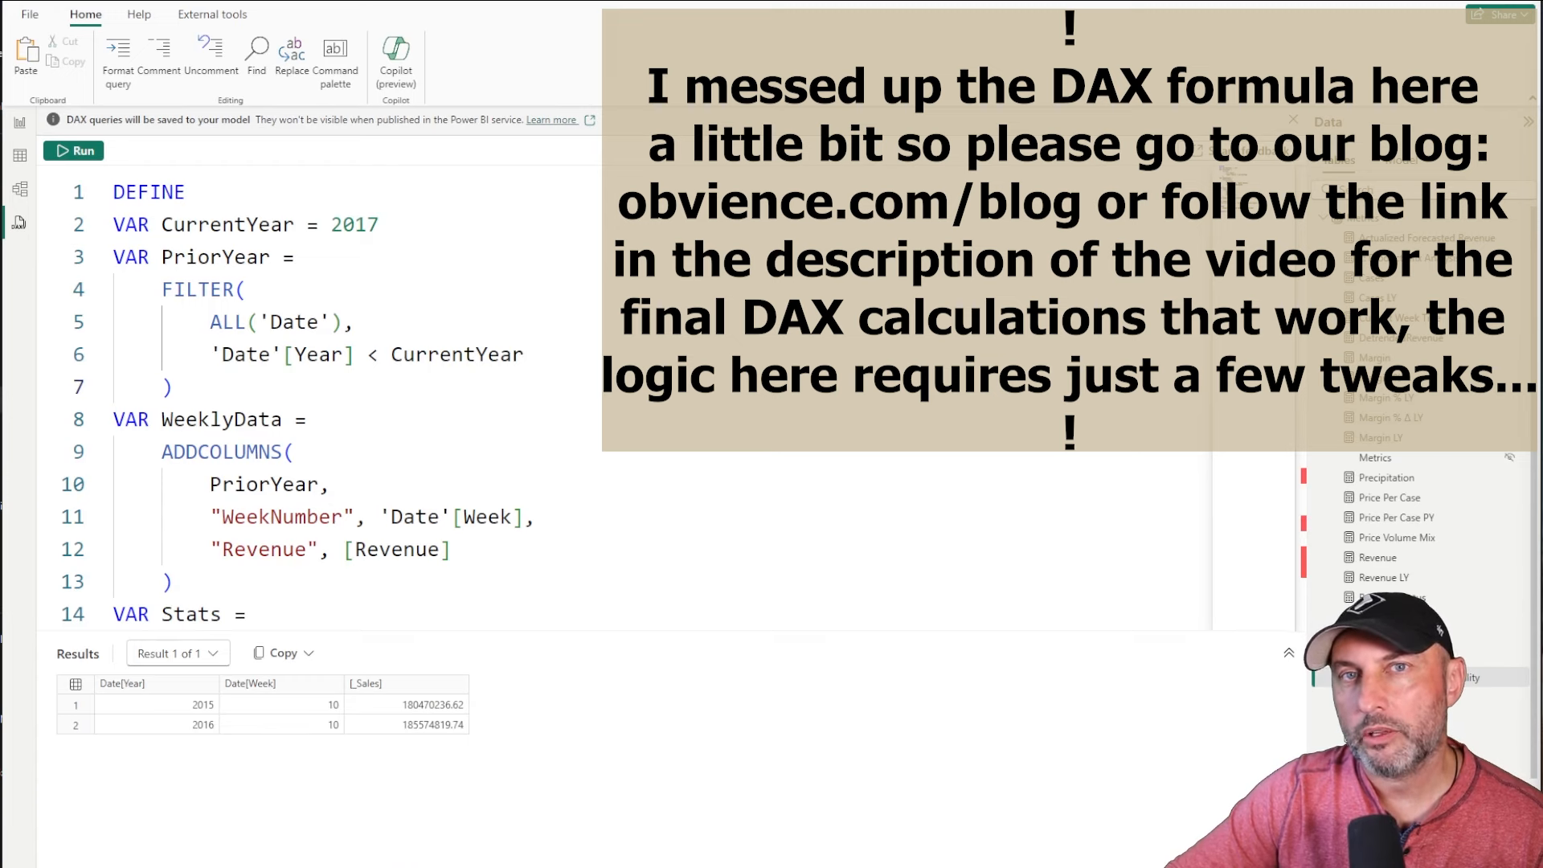
{"action": "scroll", "coordinate": [603, 443], "scroll_direction": "down", "scroll_amount": 3}
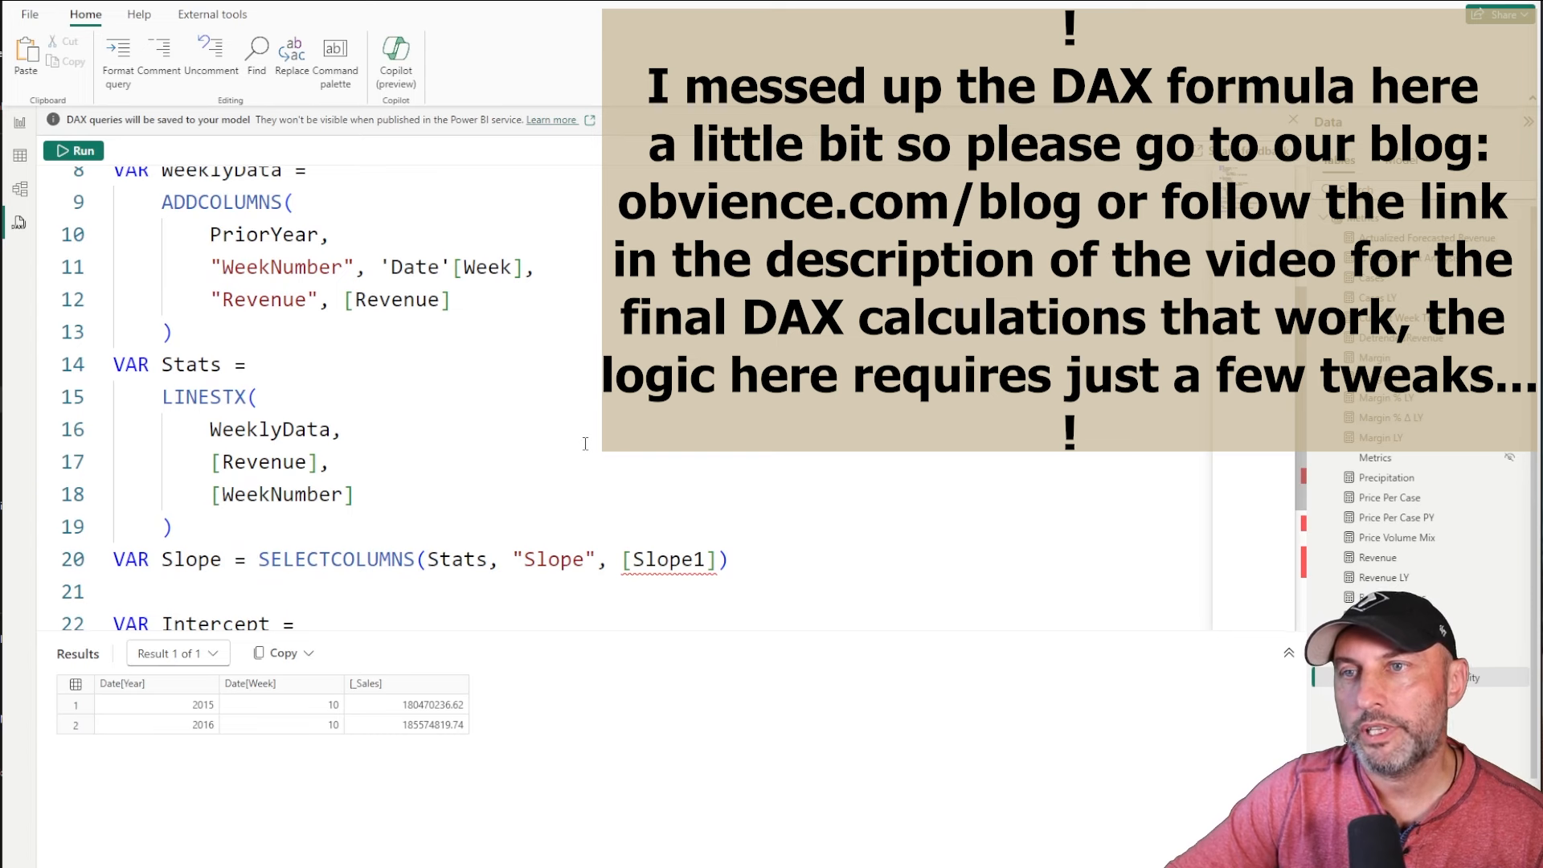
{"action": "scroll", "coordinate": [462, 459], "scroll_direction": "up", "scroll_amount": 2}
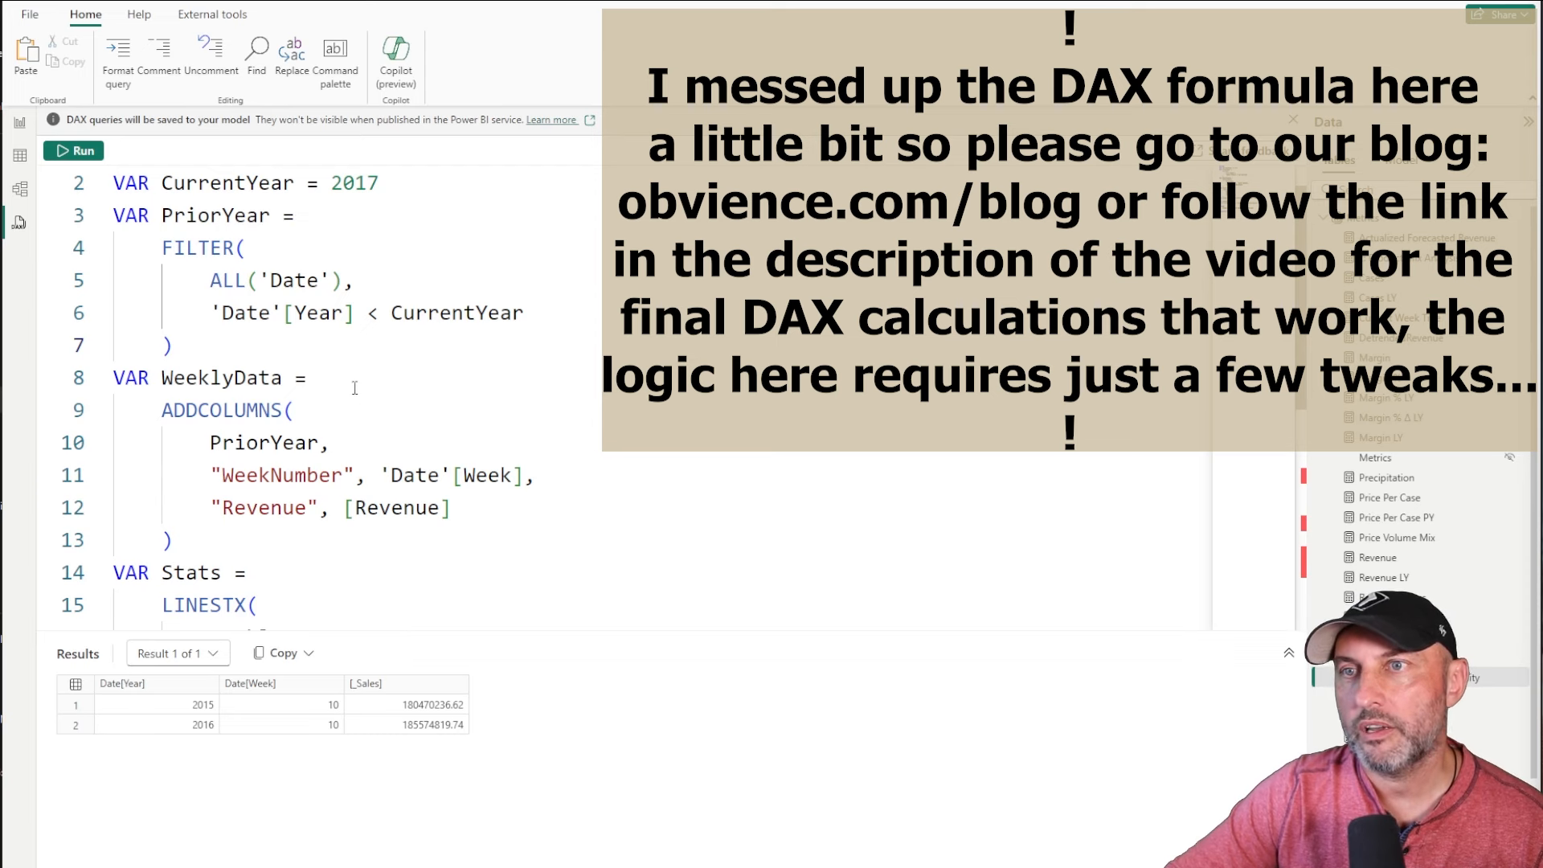
{"action": "scroll", "coordinate": [266, 433], "scroll_direction": "down", "scroll_amount": 1}
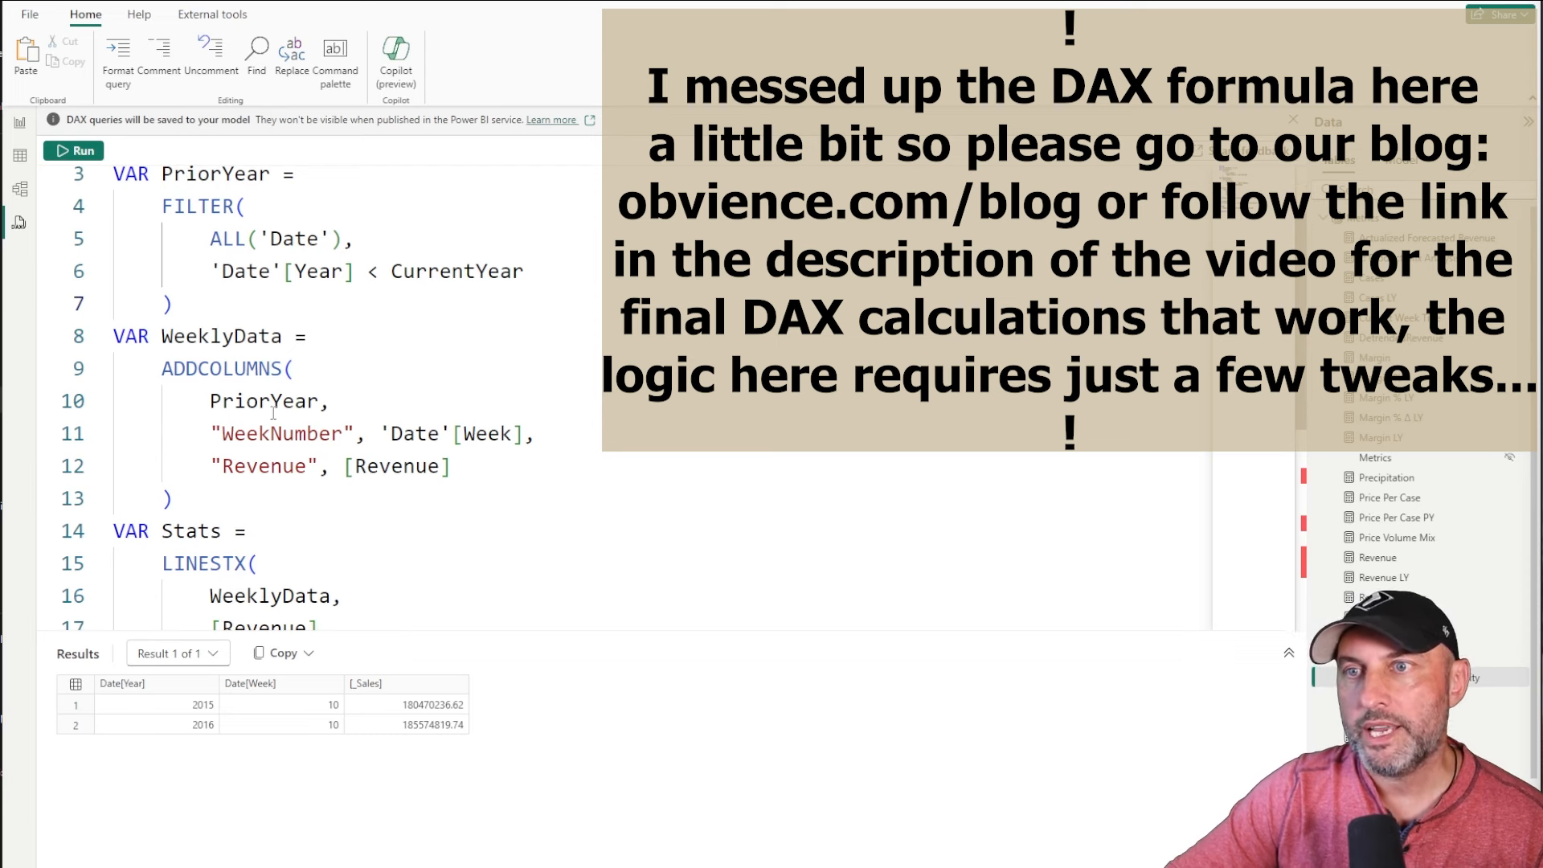
{"action": "scroll", "coordinate": [222, 414], "scroll_direction": "up", "scroll_amount": 2}
{"action": "scroll", "coordinate": [250, 434], "scroll_direction": "down", "scroll_amount": 2}
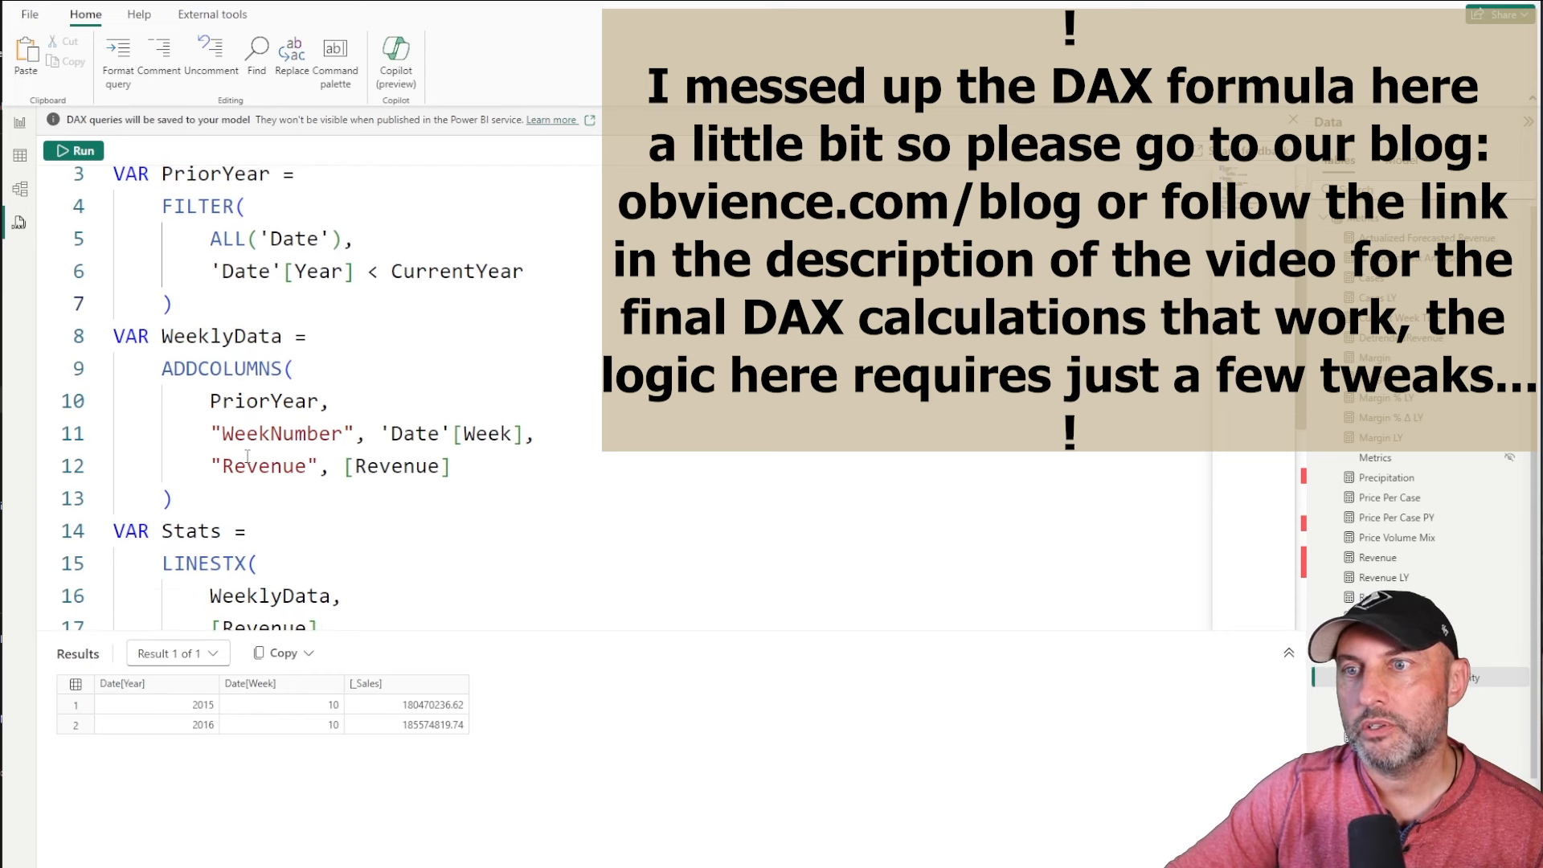
{"action": "scroll", "coordinate": [277, 455], "scroll_direction": "down", "scroll_amount": 3}
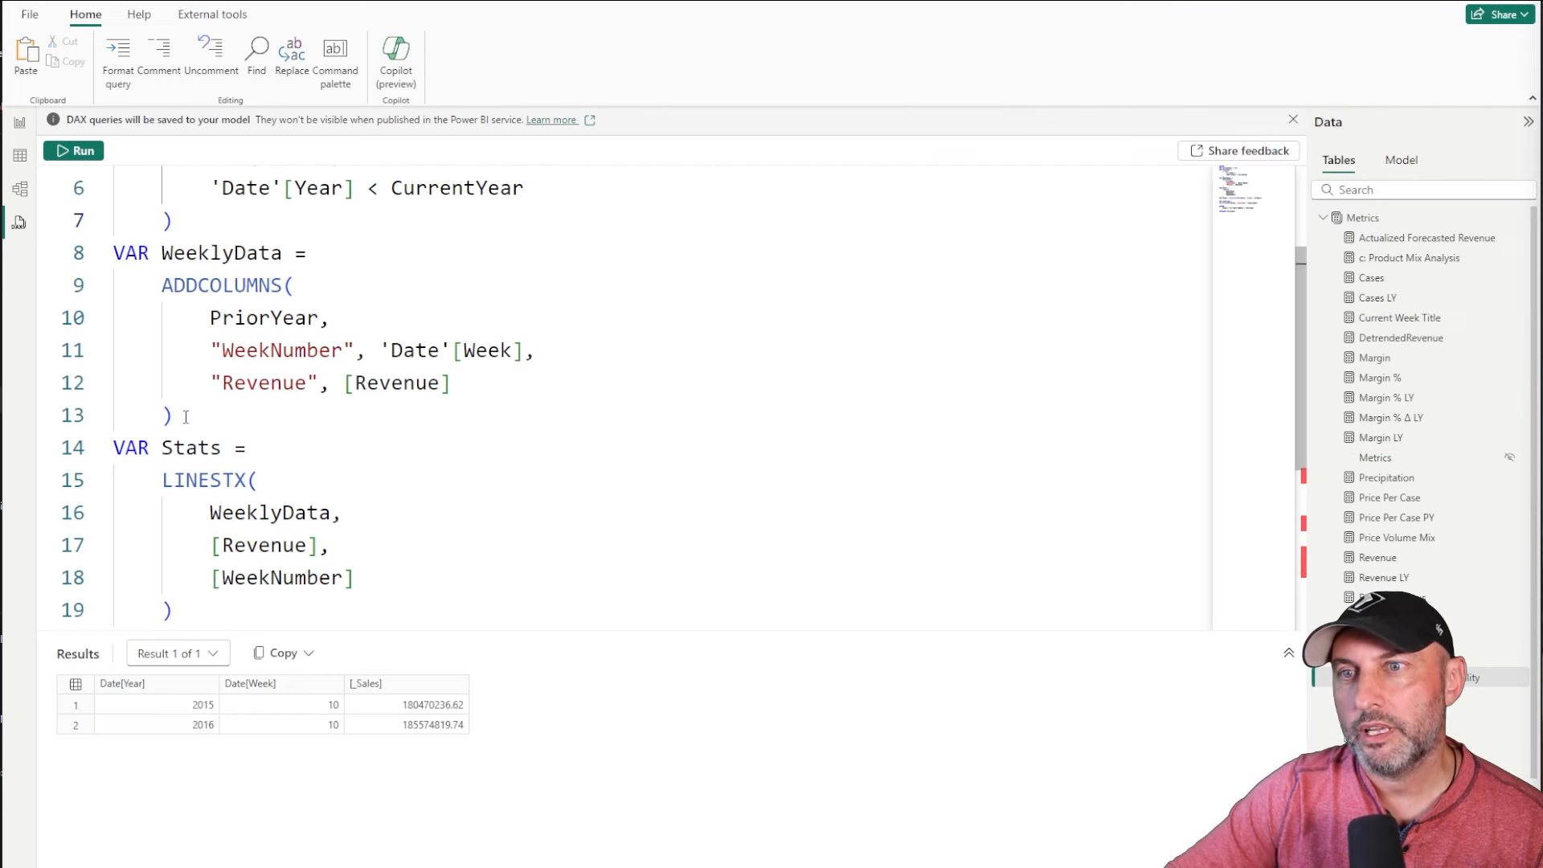
{"action": "left_click_drag", "start_coordinate": [173, 416], "coordinate": [114, 252]}
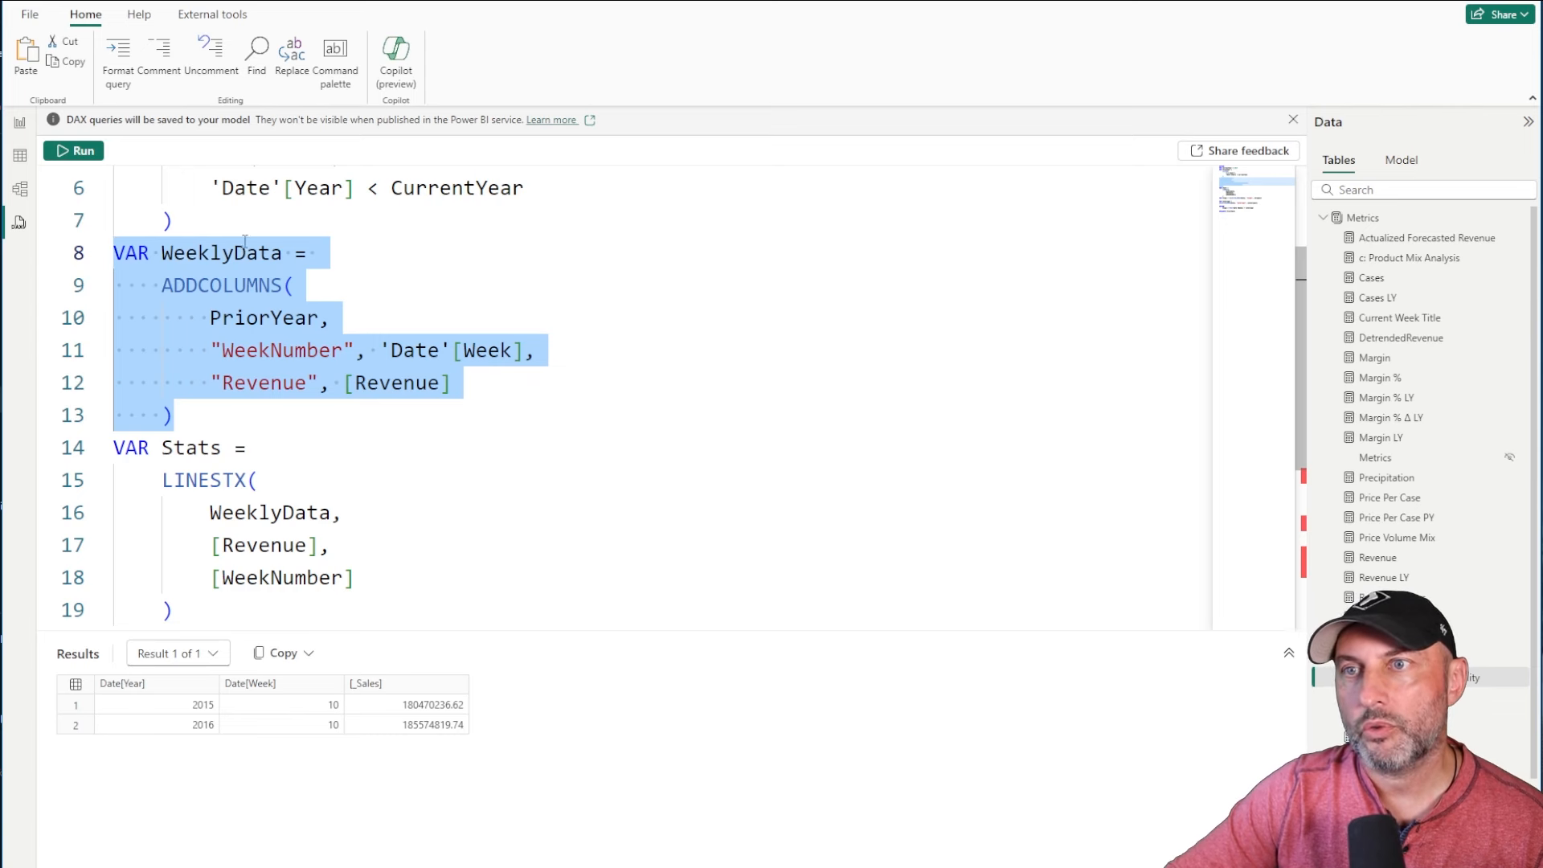
{"action": "double_click", "coordinate": [221, 252]}
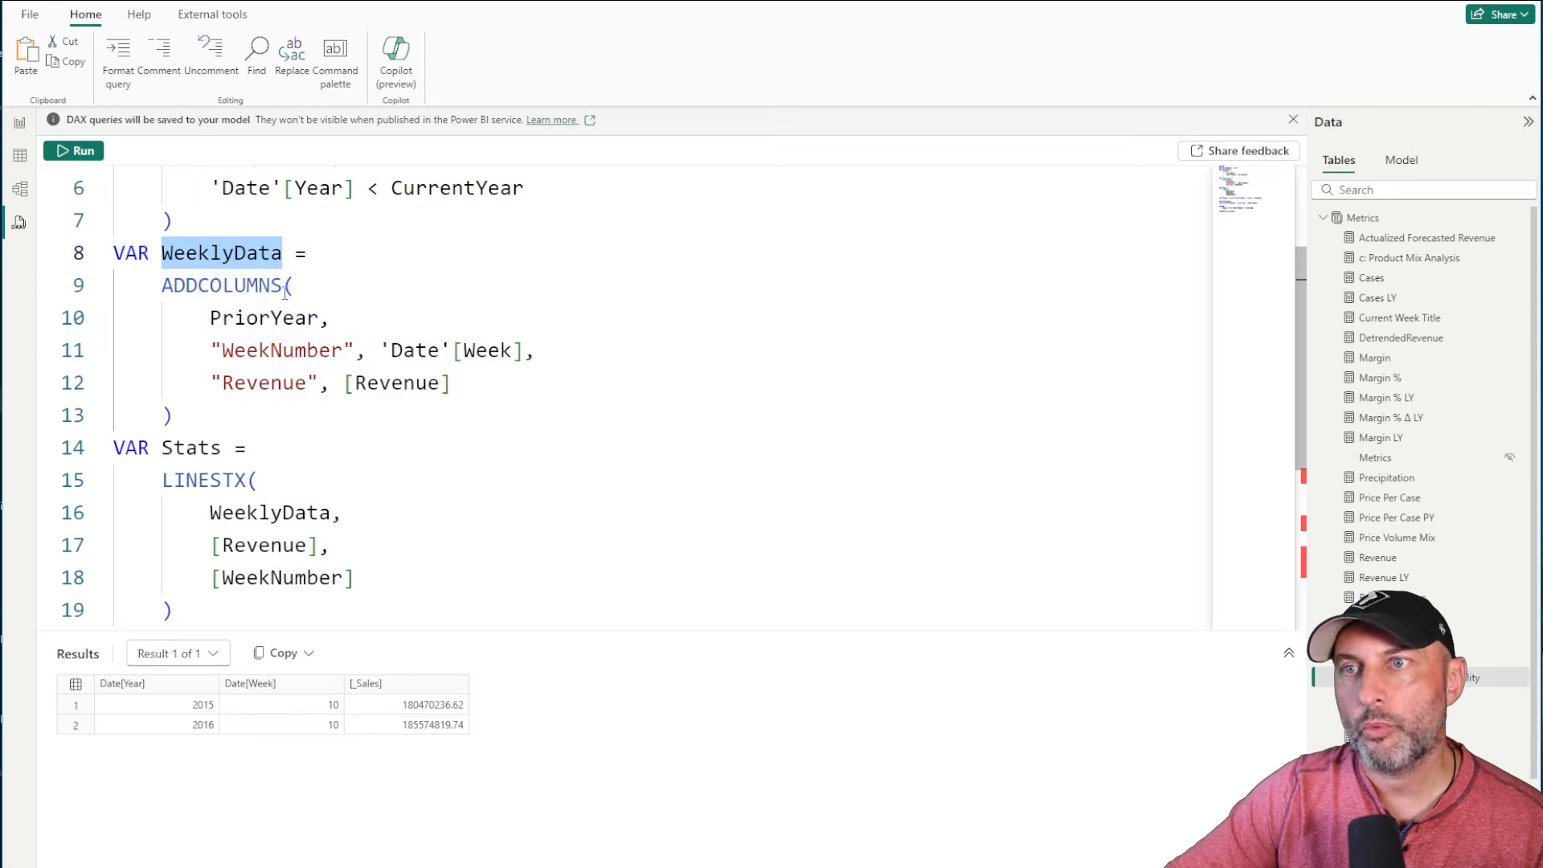
{"action": "mouse_move", "coordinate": [233, 278]}
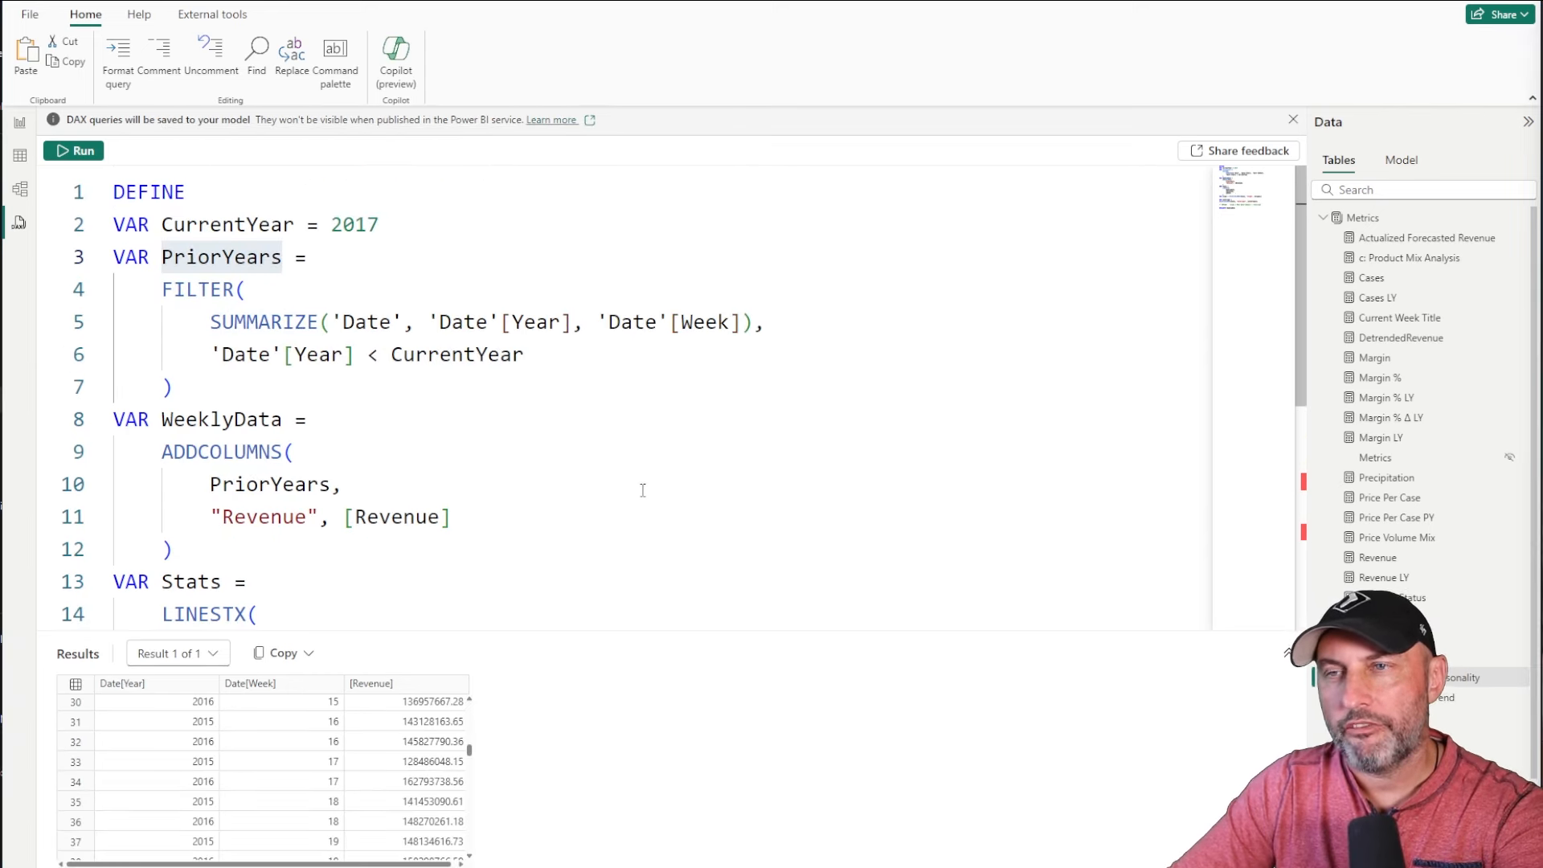
Run the DAX query with EVALUATE PriorYears and look through the returned years and weeks
{"action": "double_click", "coordinate": [240, 259]}
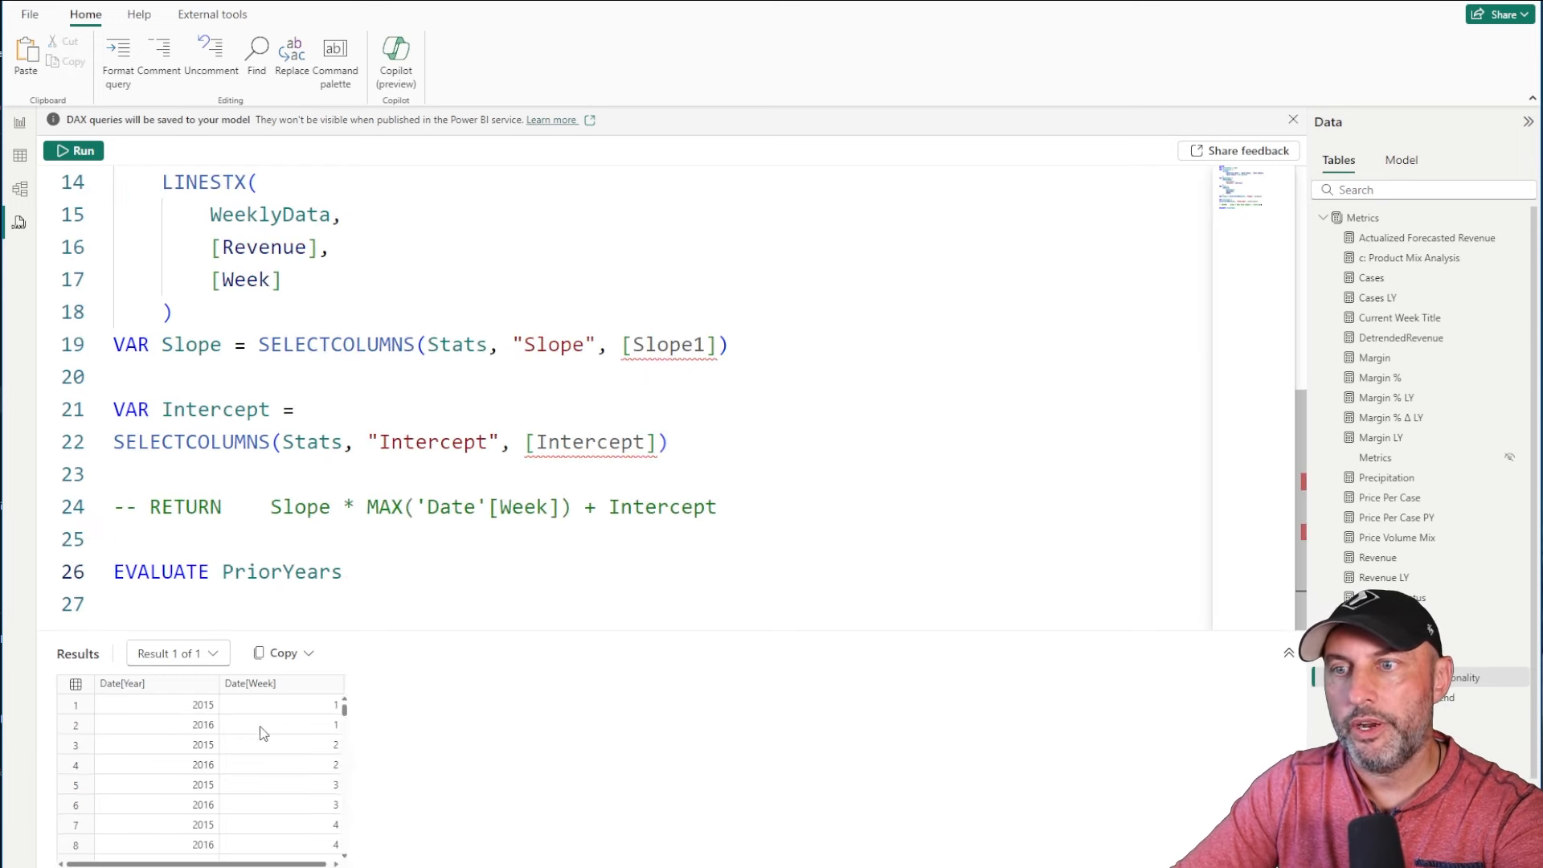
{"action": "scroll", "coordinate": [319, 785], "scroll_direction": "down", "scroll_amount": 1}
{"action": "scroll", "coordinate": [310, 788], "scroll_direction": "down", "scroll_amount": 3}
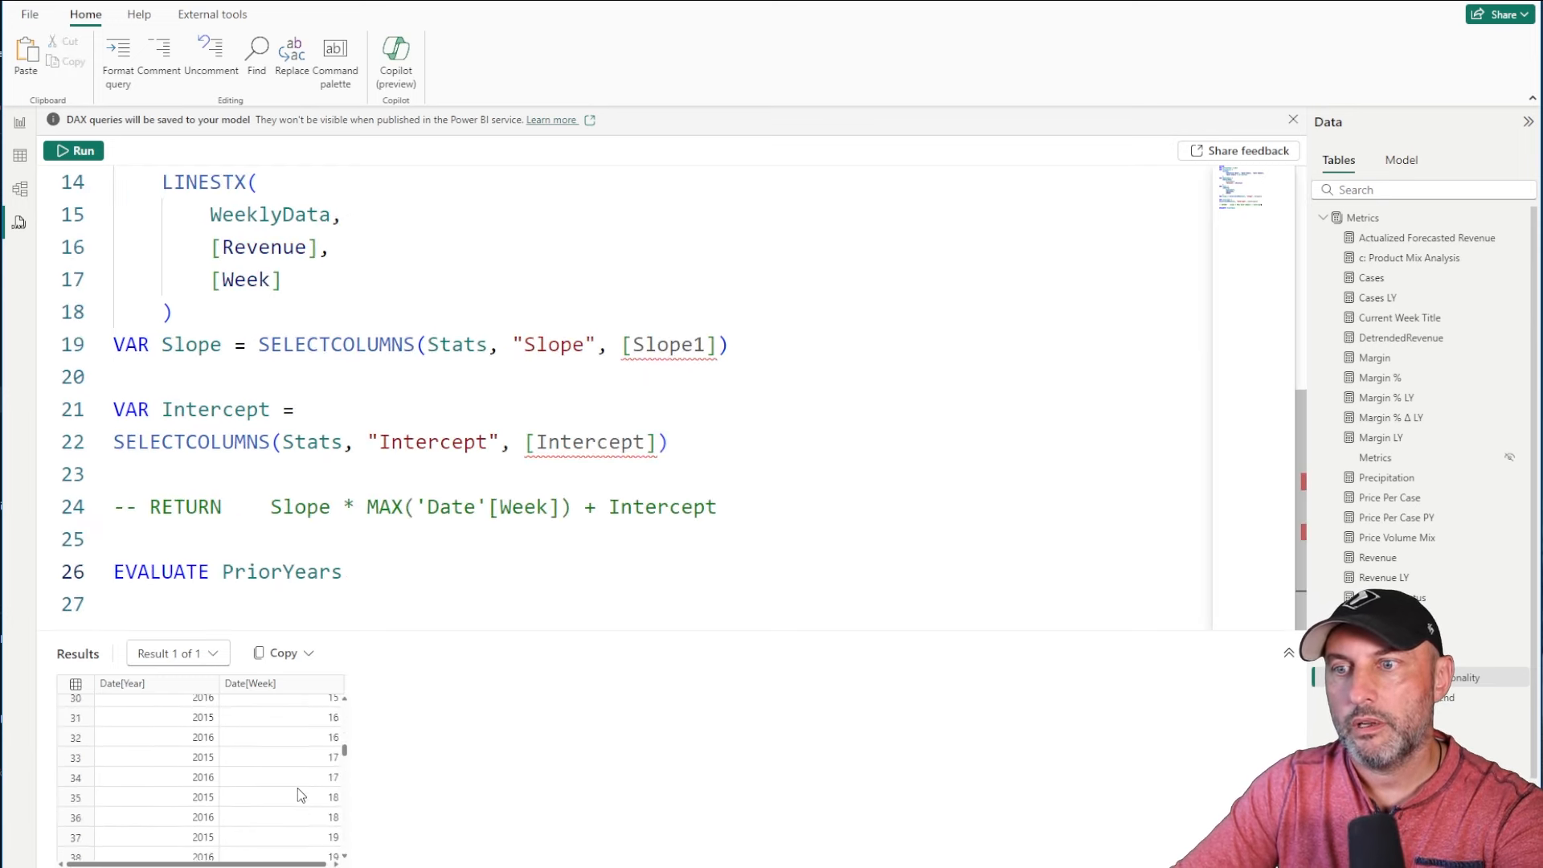
{"action": "scroll", "coordinate": [289, 791], "scroll_direction": "up", "scroll_amount": 2}
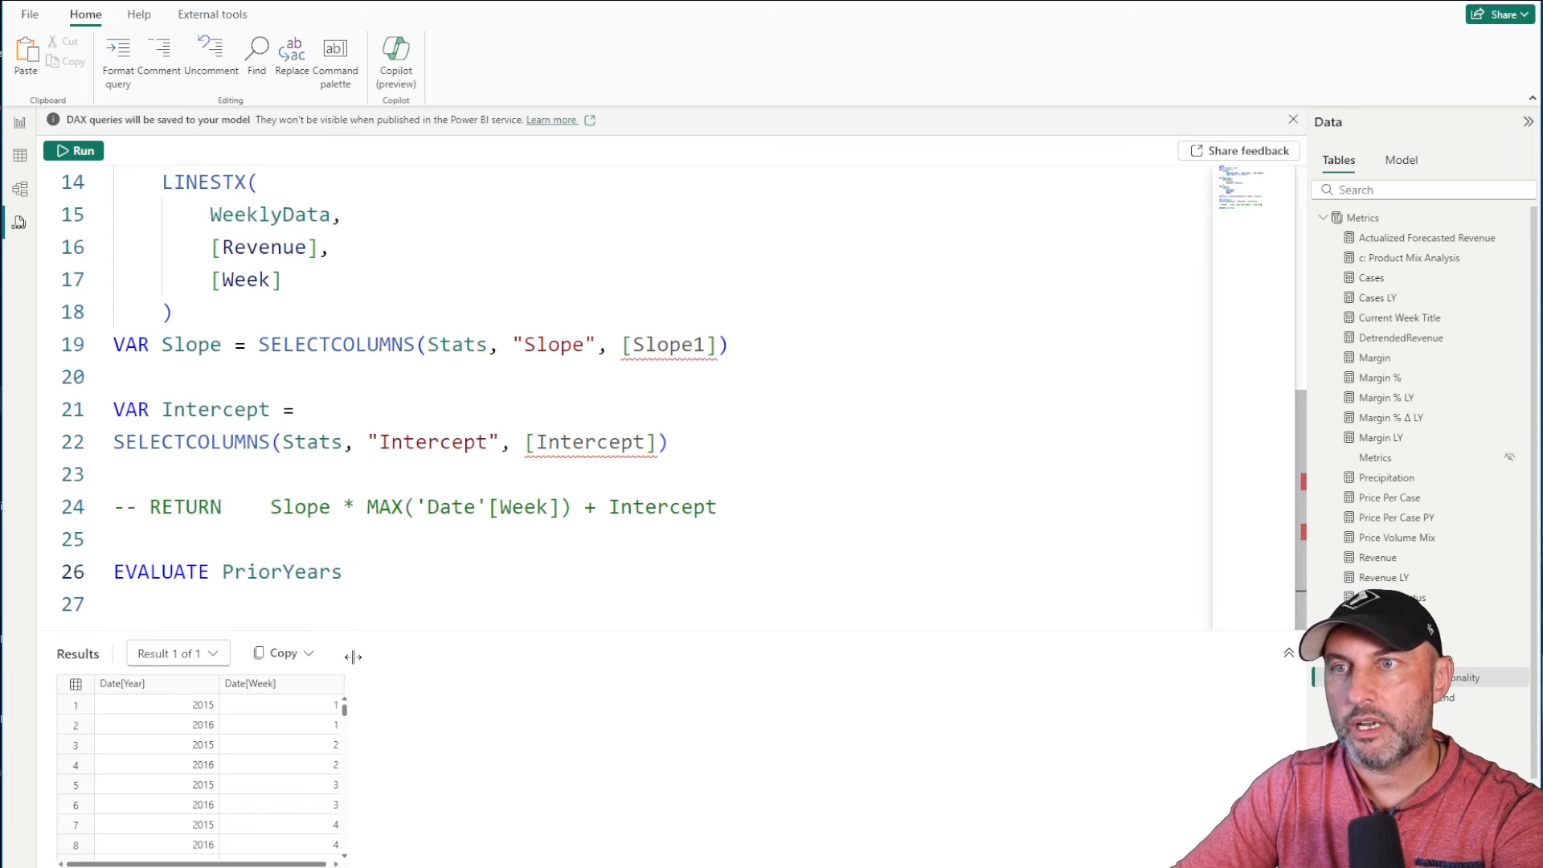
Change the query's EVALUATE statement to WeeklyData, run it and look through the weekly revenue rows
{"action": "scroll", "coordinate": [374, 467], "scroll_direction": "up", "scroll_amount": 3}
{"action": "scroll", "coordinate": [374, 466], "scroll_direction": "up", "scroll_amount": 2}
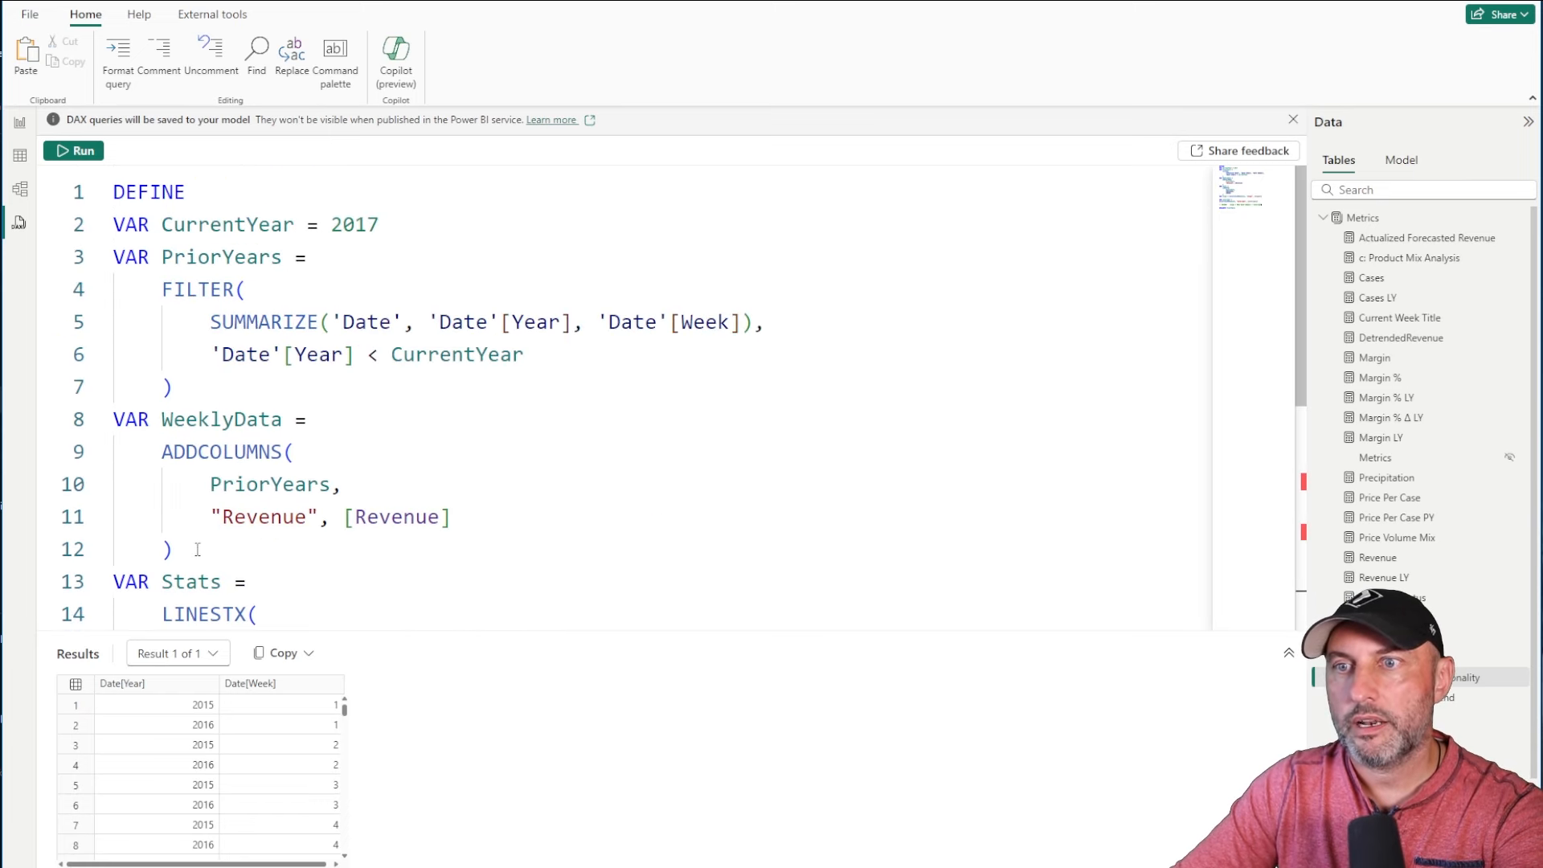
{"action": "left_click_drag", "start_coordinate": [198, 550], "coordinate": [113, 419]}
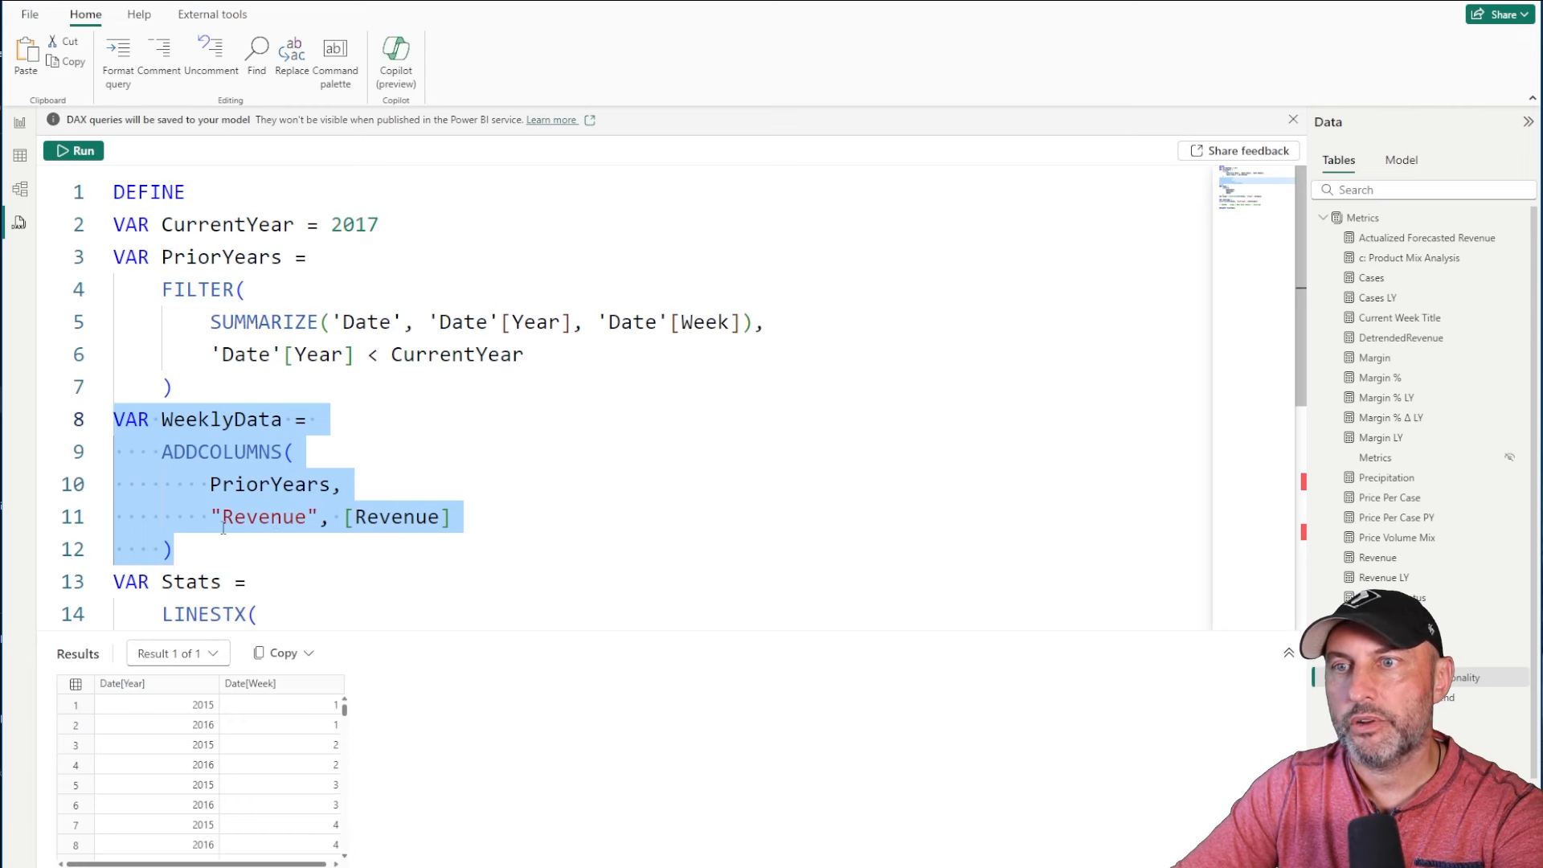
{"action": "double_click", "coordinate": [246, 418]}
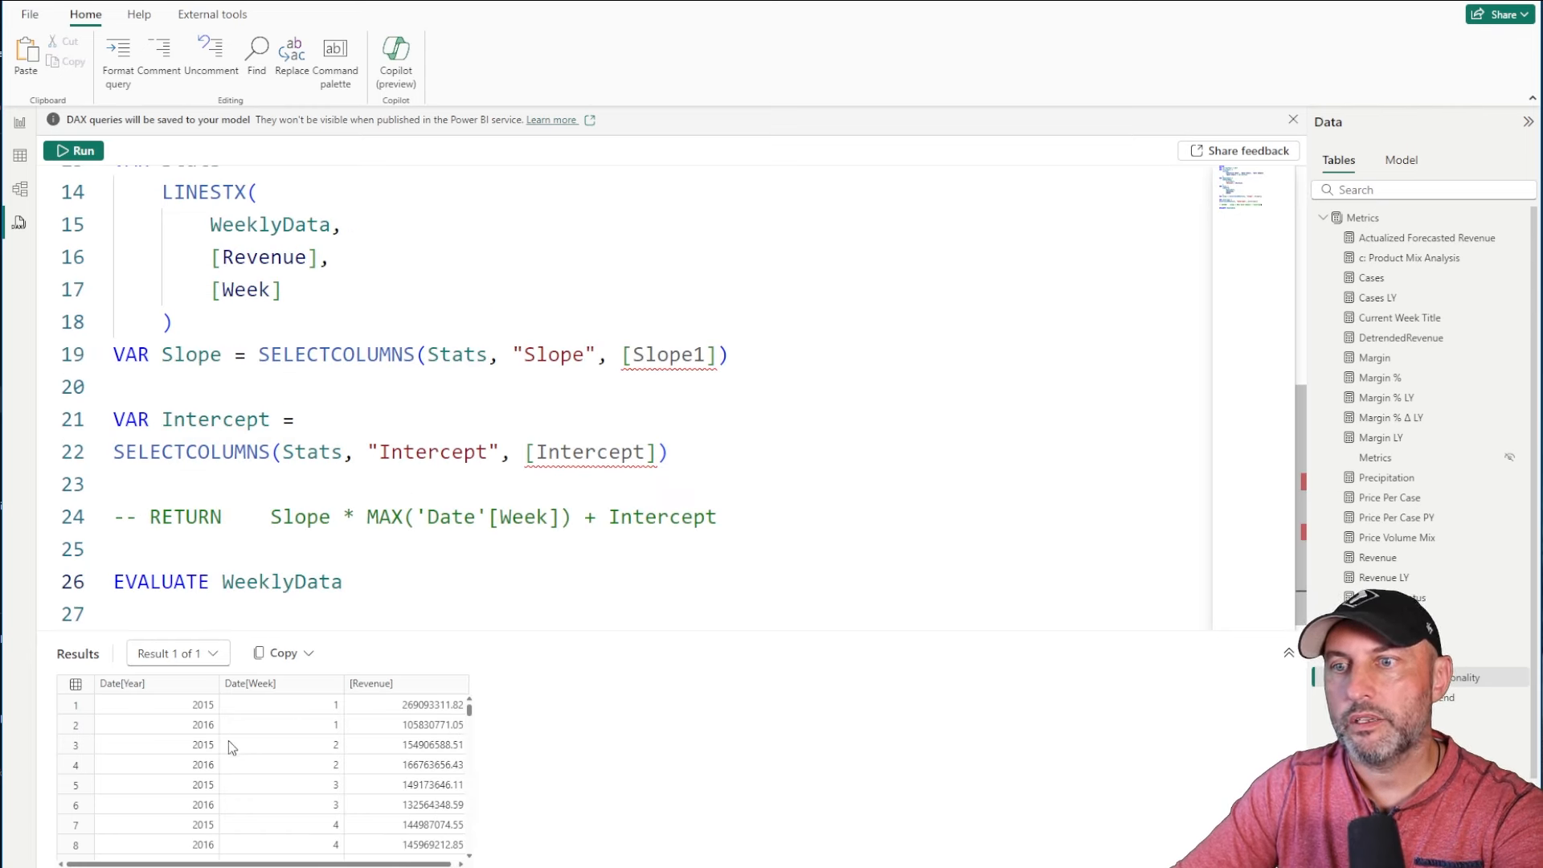
{"action": "scroll", "coordinate": [197, 815], "scroll_direction": "down", "scroll_amount": 4}
{"action": "scroll", "coordinate": [627, 386], "scroll_direction": "up", "scroll_amount": 2}
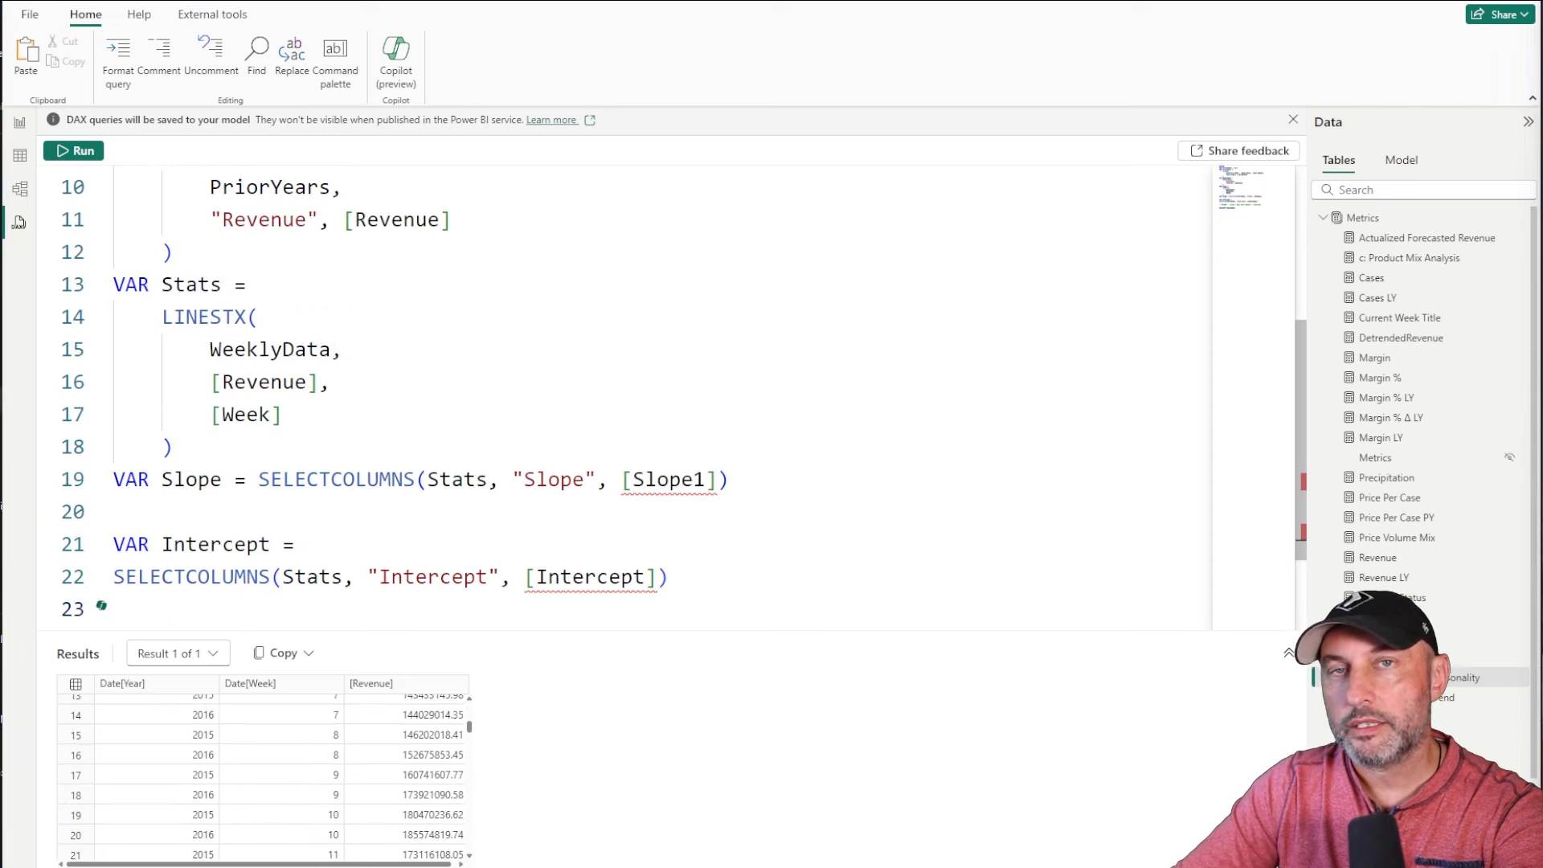
Highlight the LINESTX function in the Stats variable, change the EVALUATE statement to Stats and run the query
{"action": "left_click", "coordinate": [197, 317]}
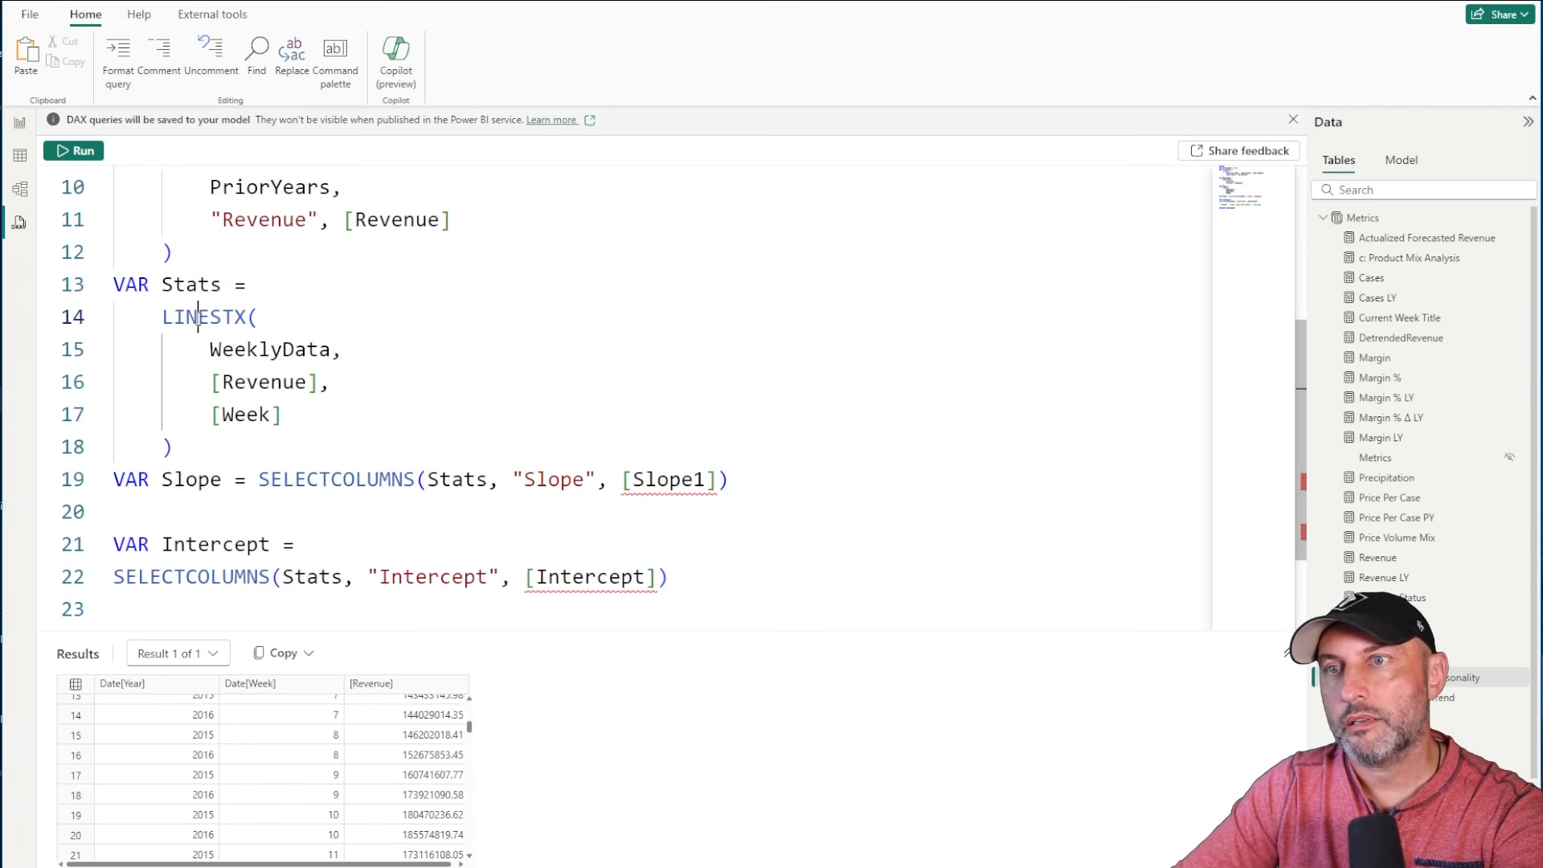
{"action": "double_click", "coordinate": [197, 317]}
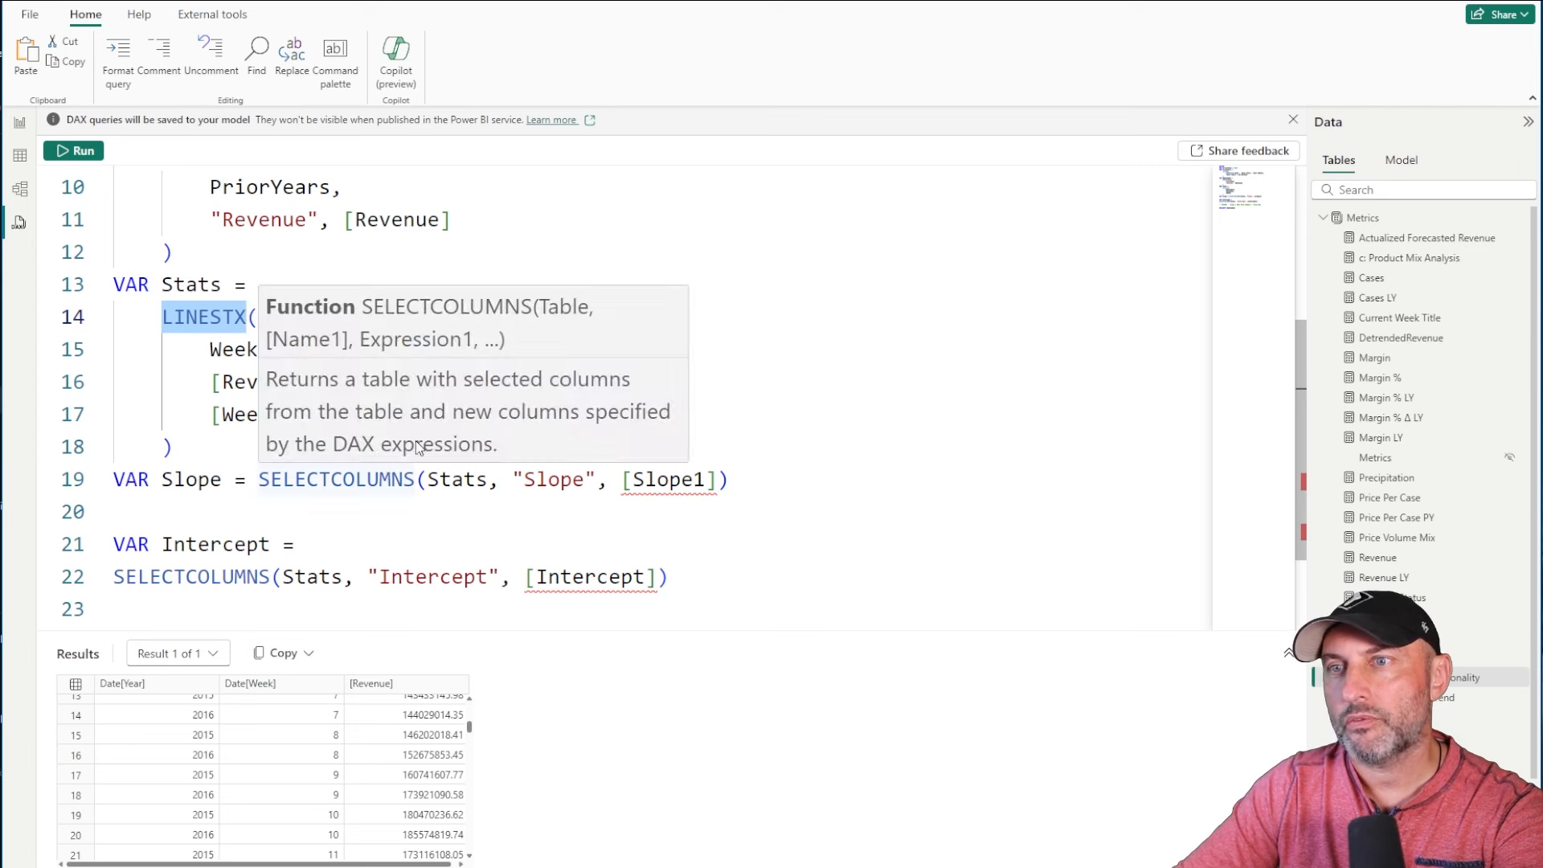
{"action": "scroll", "coordinate": [506, 402], "scroll_direction": "up", "scroll_amount": 2}
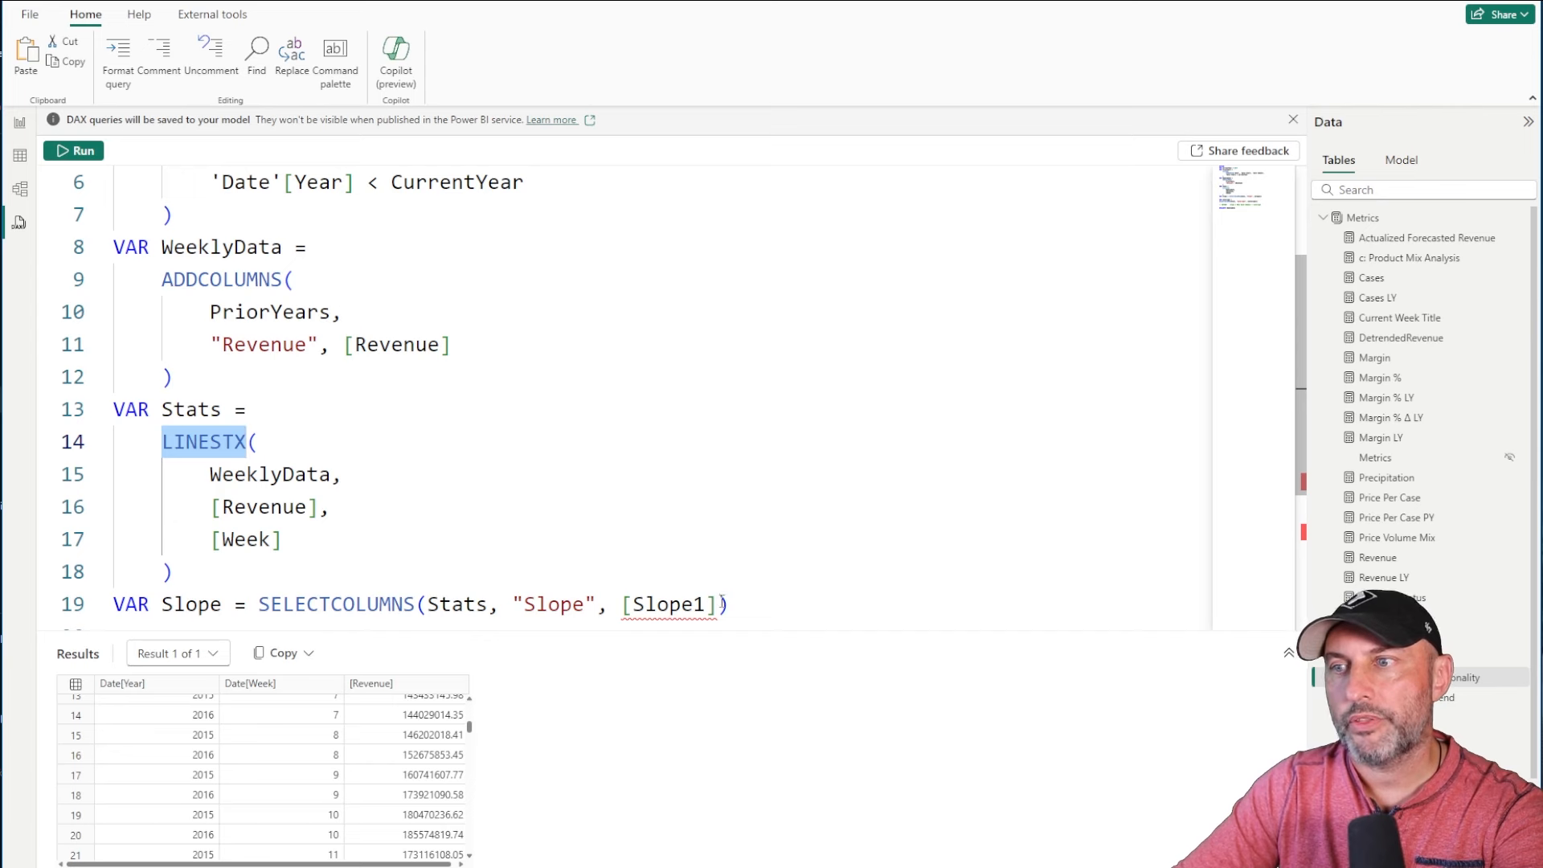
{"action": "double_click", "coordinate": [179, 411]}
{"action": "key", "text": "ctrl+c"}
{"action": "scroll", "coordinate": [533, 472], "scroll_direction": "down", "scroll_amount": 3}
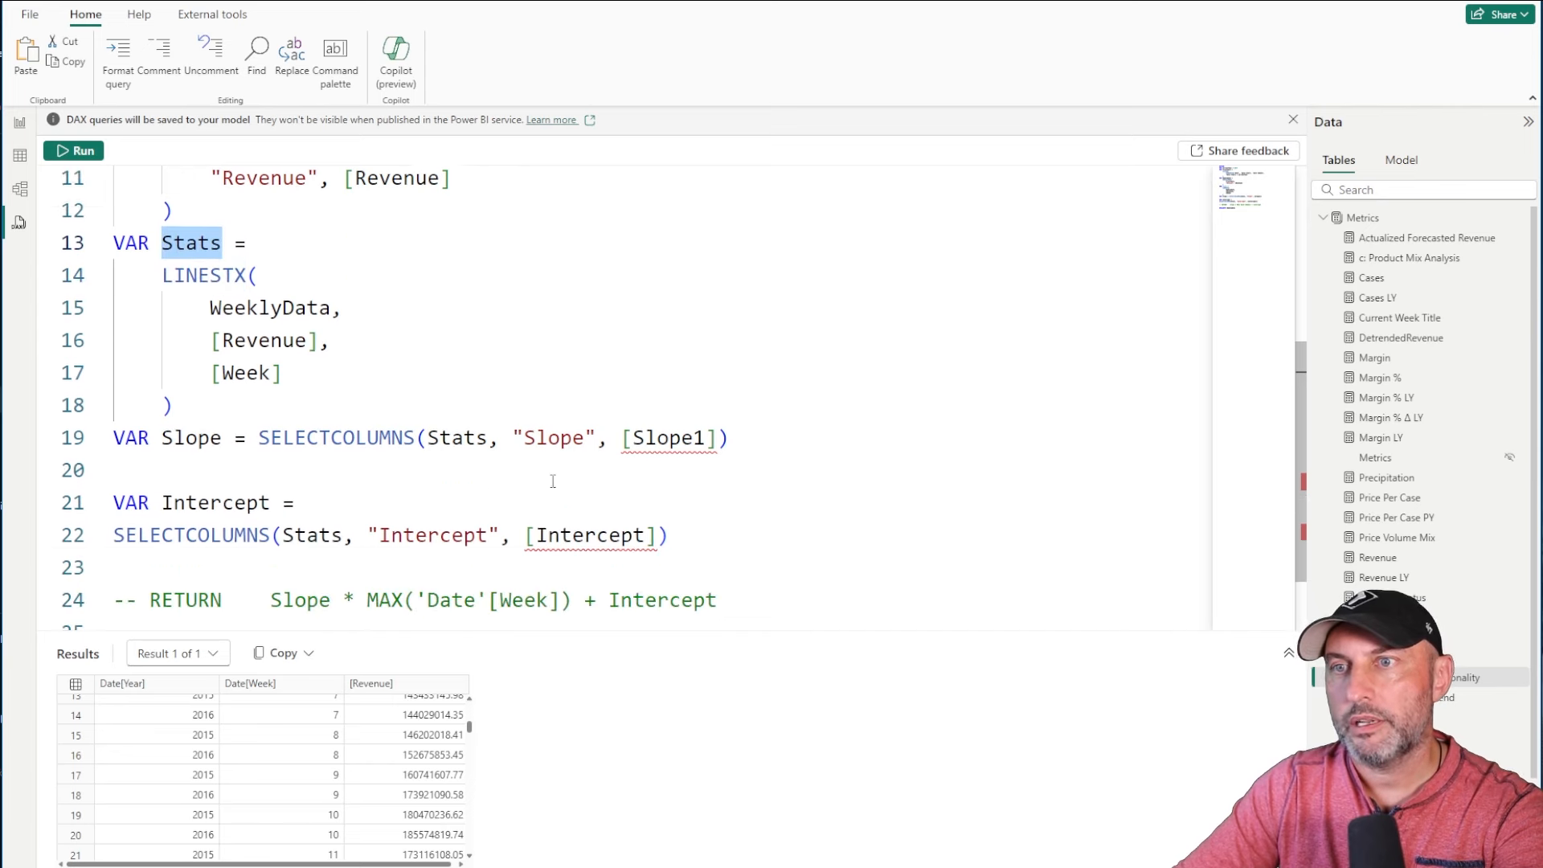
{"action": "double_click", "coordinate": [322, 572]}
{"action": "key", "text": "ctrl+v"}
{"action": "key", "text": "ctrl+Return"}
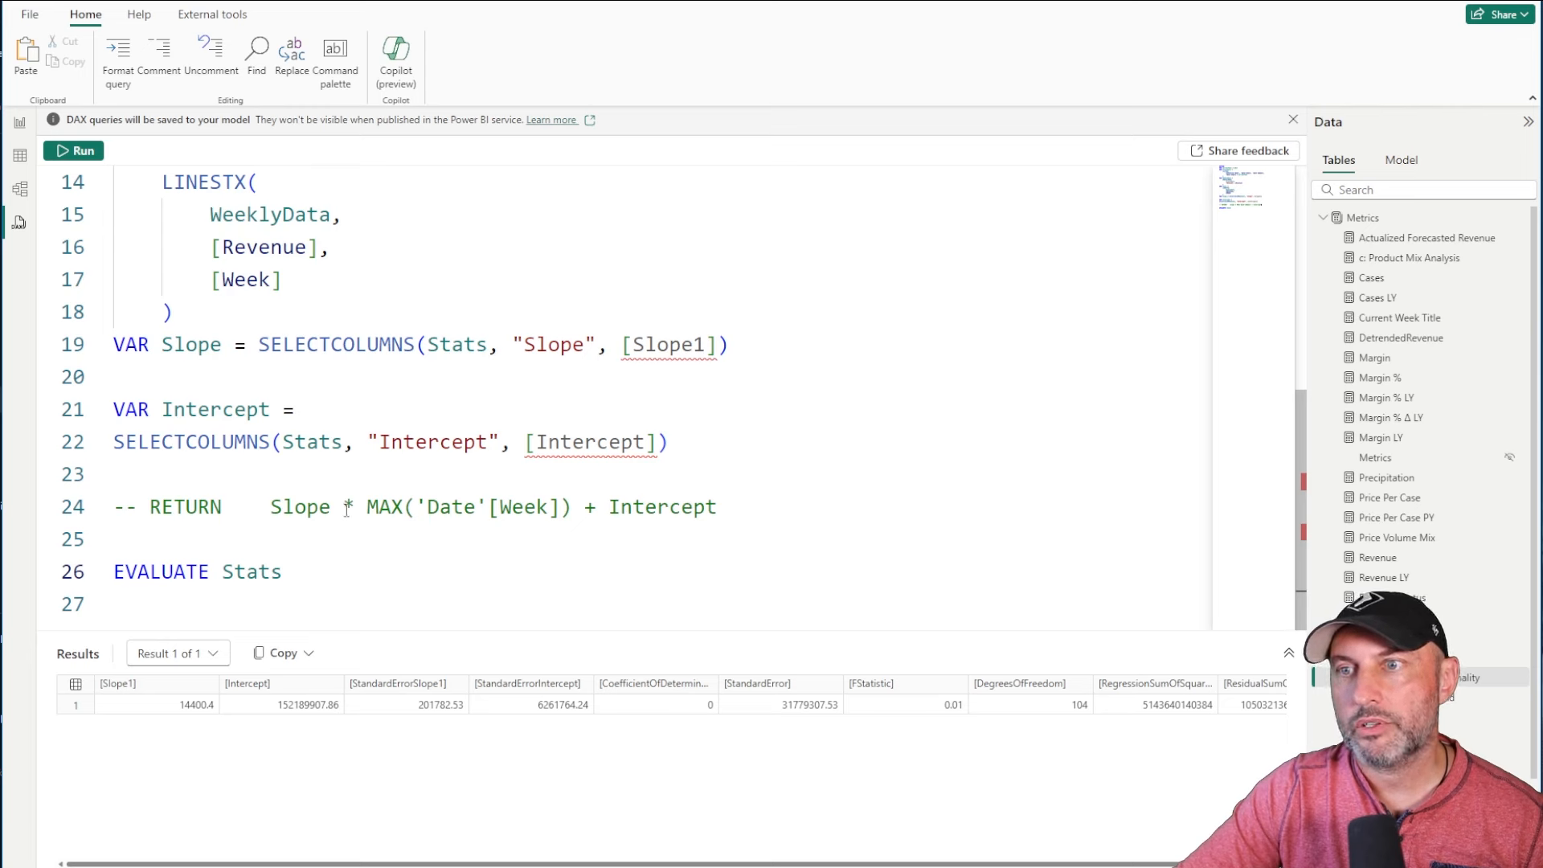
Highlight the Slope term in the commented RETURN expression and compare it with the Stats regression results
{"action": "left_click_drag", "start_coordinate": [343, 508], "coordinate": [270, 507]}
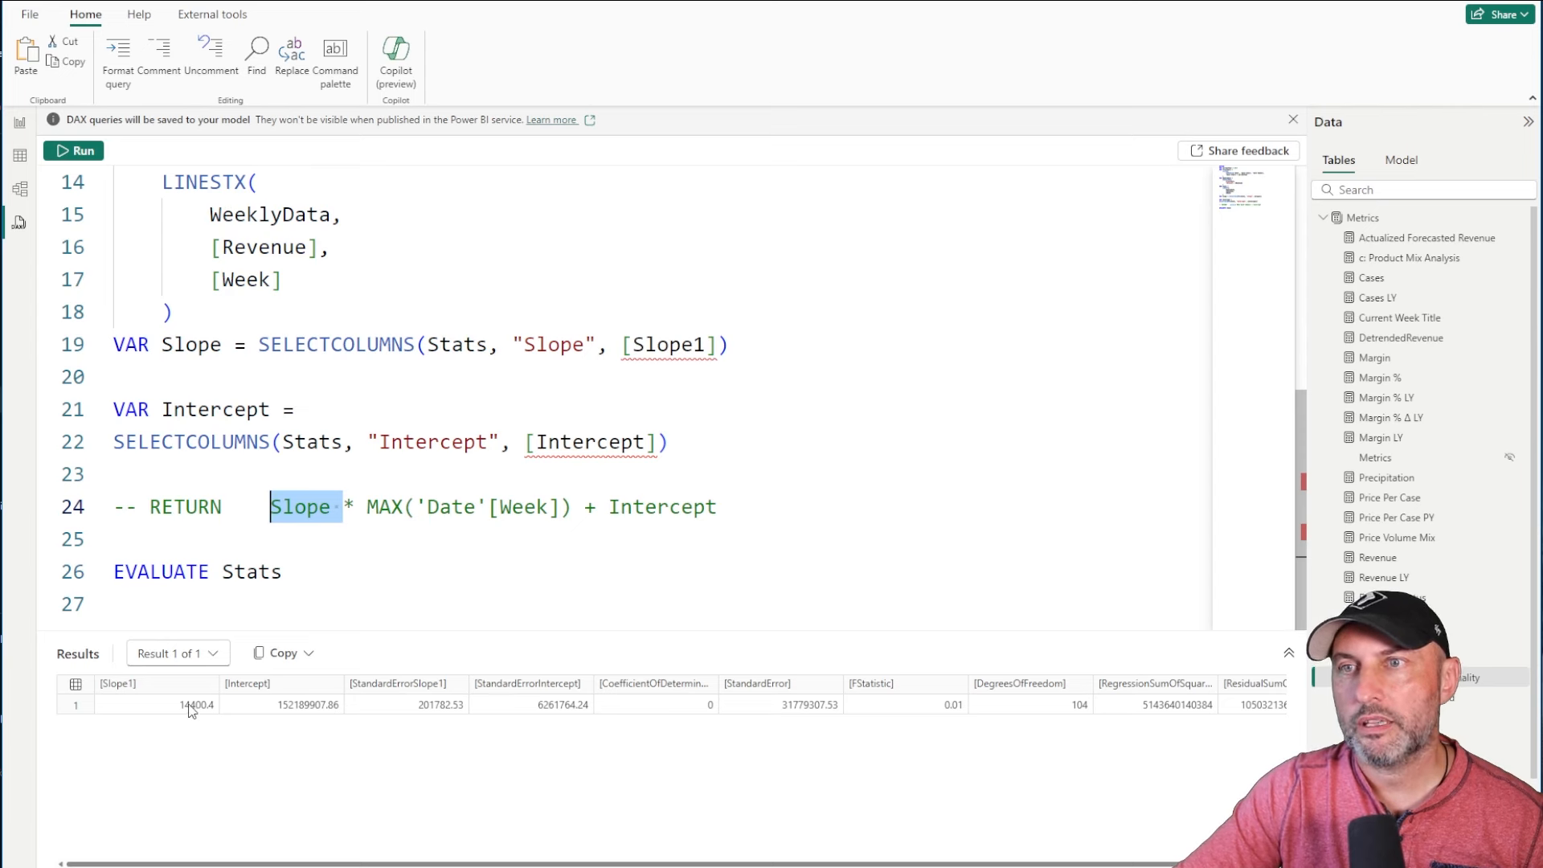
{"action": "scroll", "coordinate": [227, 226], "scroll_direction": "up", "scroll_amount": 1}
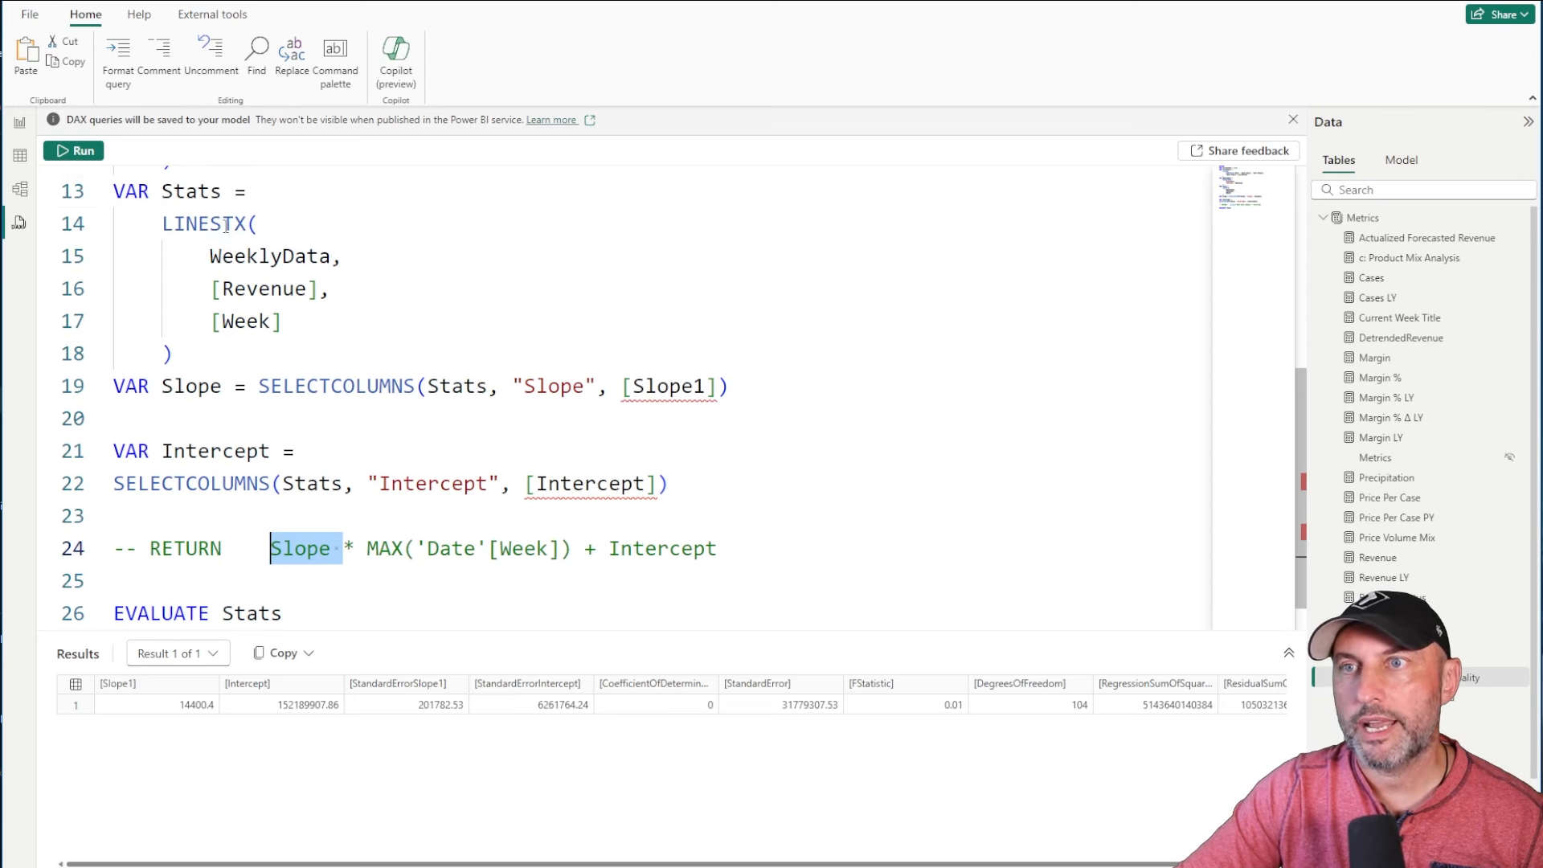
Review the query from the LINESTX call in Stats through the commented RETURN expression and the EVALUATE statement
{"action": "mouse_move", "coordinate": [226, 226]}
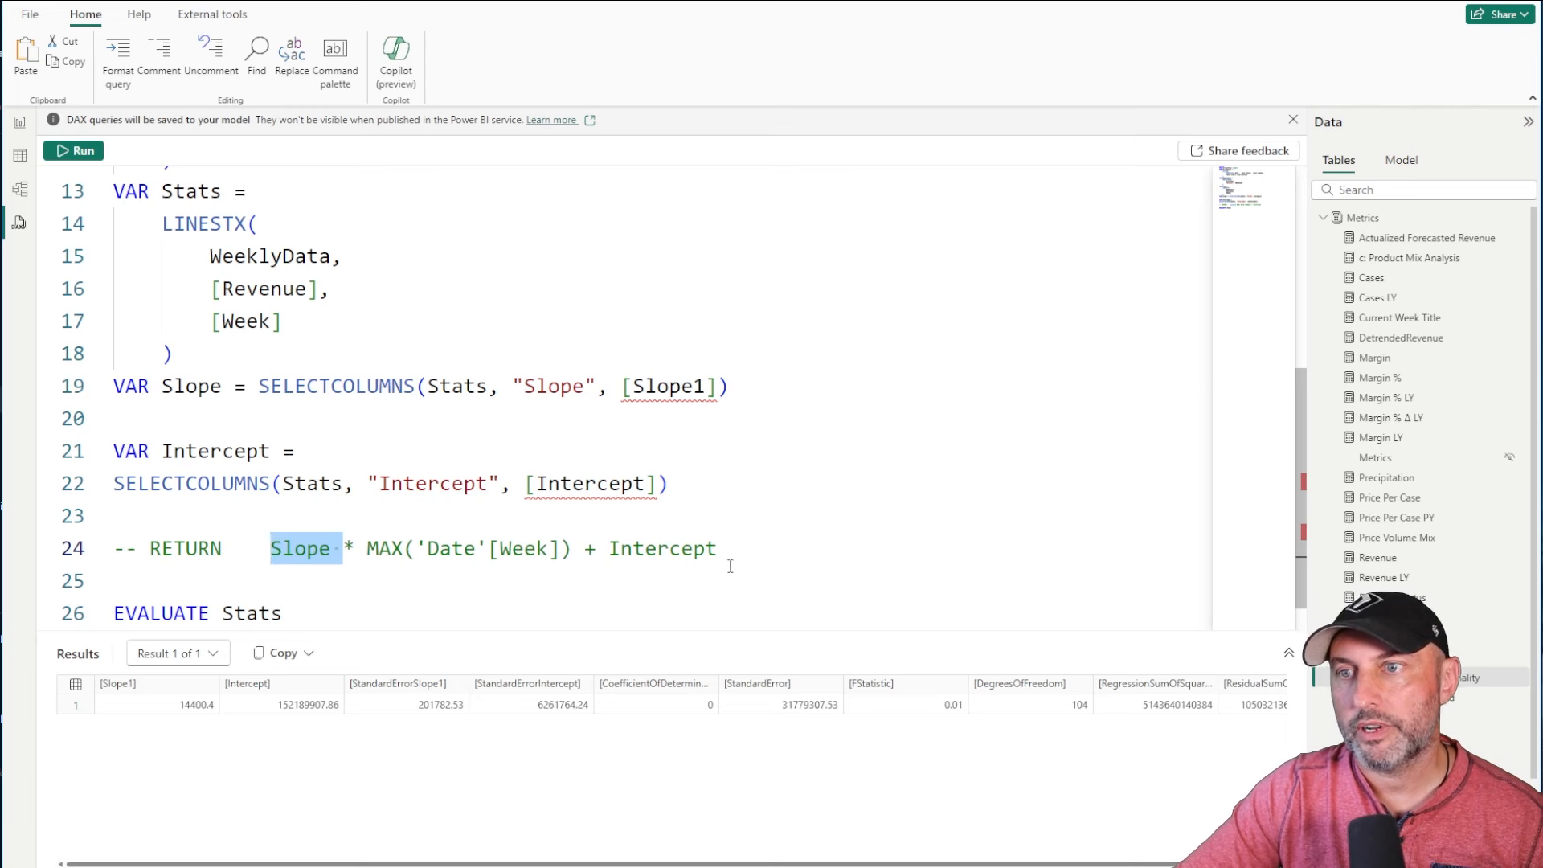
{"action": "scroll", "coordinate": [769, 575], "scroll_direction": "down", "scroll_amount": 1}
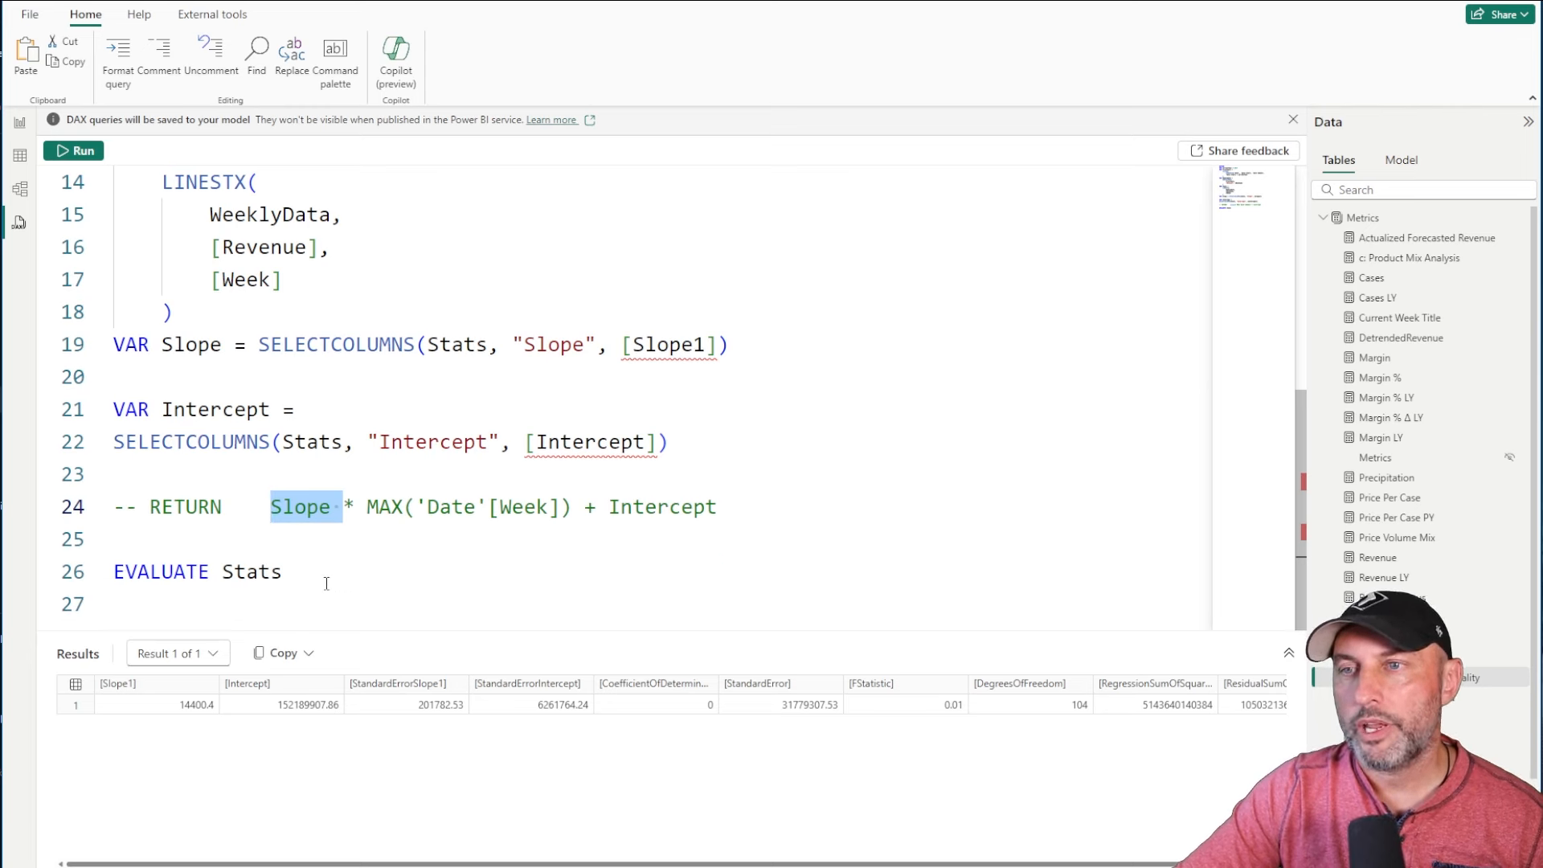
{"action": "scroll", "coordinate": [347, 595], "scroll_direction": "up", "scroll_amount": 4}
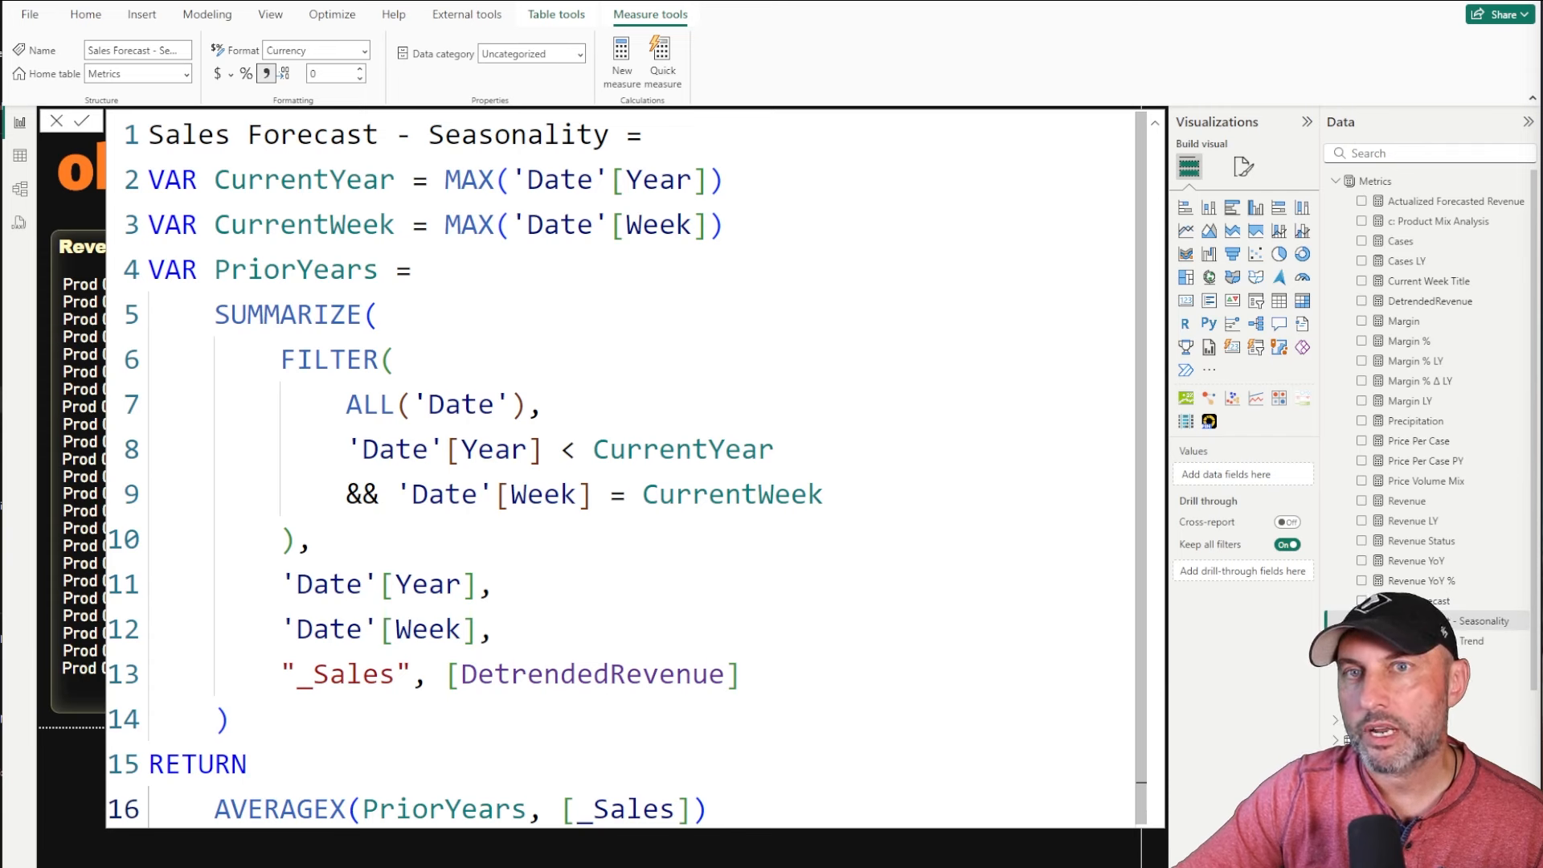
Highlight DetrendedRevenue in the Sales Forecast - Seasonality formula, and open that measure to examine its [Revenue] and [Sales Forecast - Trend] terms
{"action": "left_click_drag", "start_coordinate": [749, 673], "coordinate": [450, 675]}
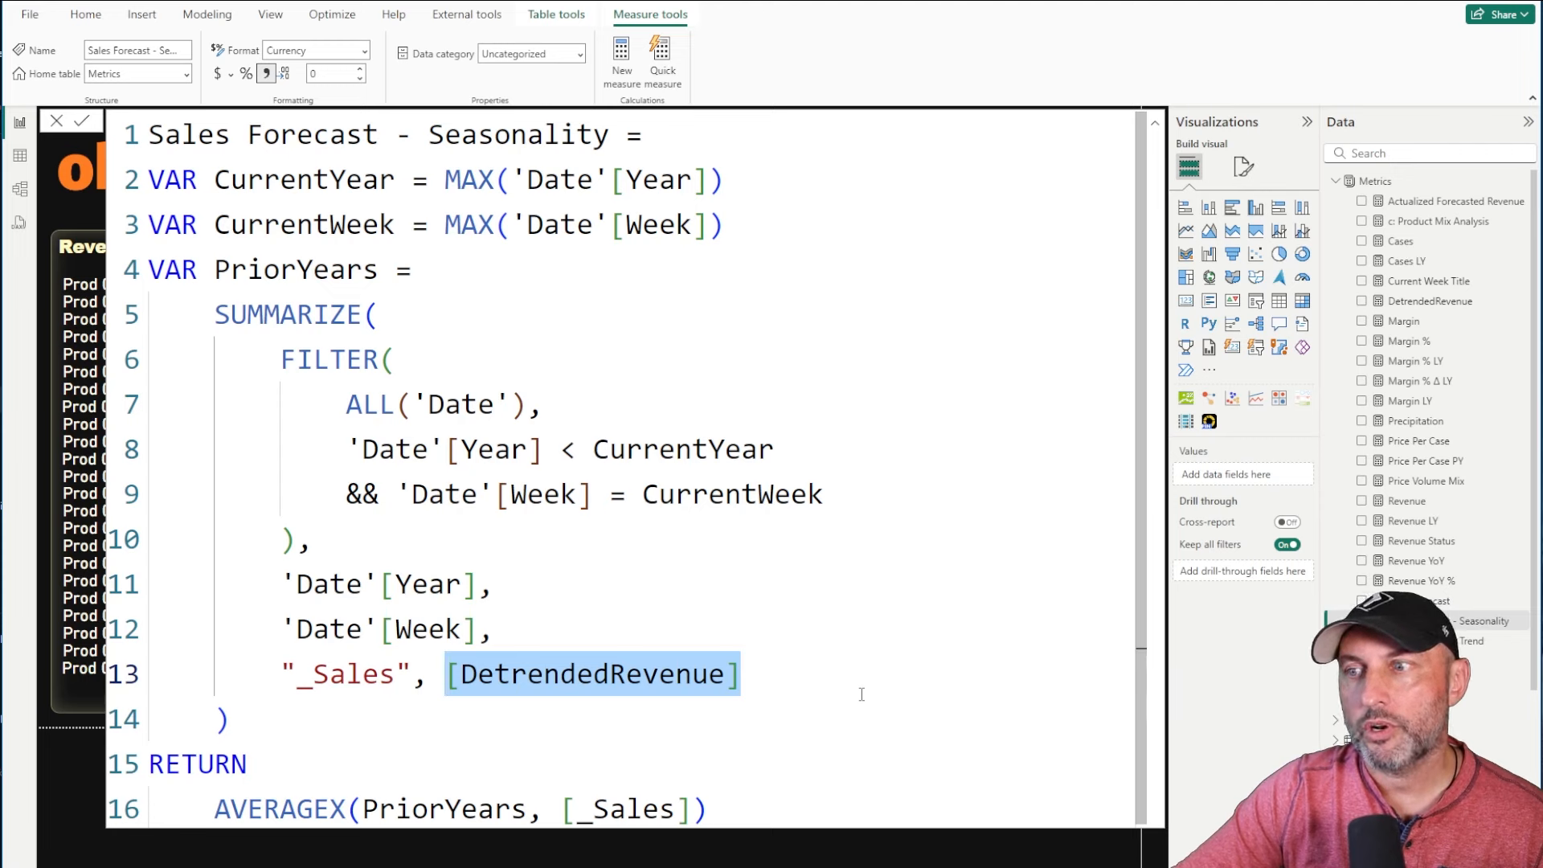
{"action": "left_click", "coordinate": [779, 677]}
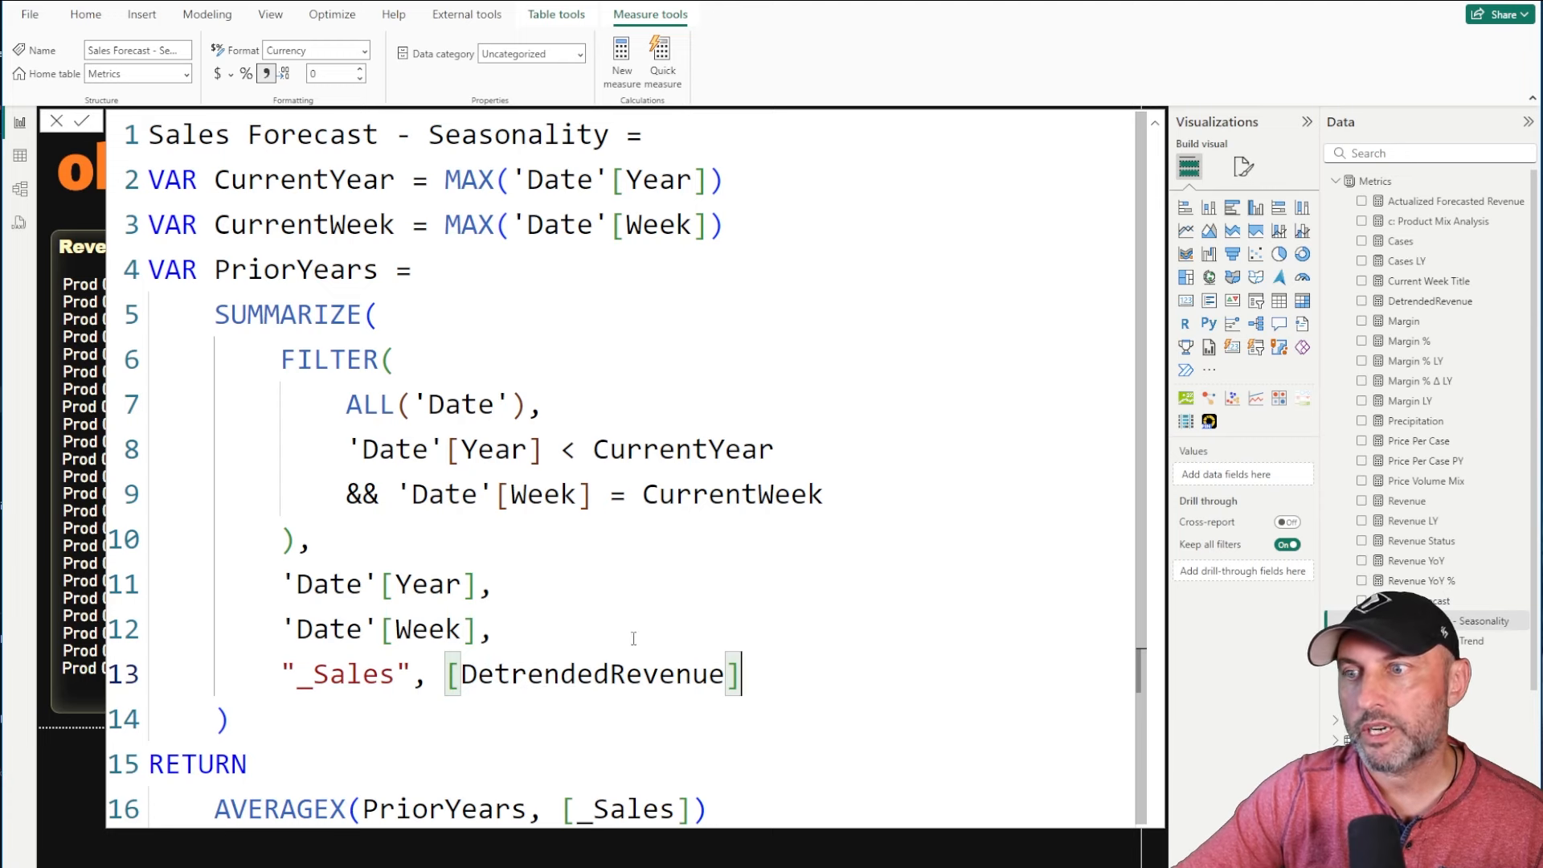
{"action": "left_click", "coordinate": [1398, 302]}
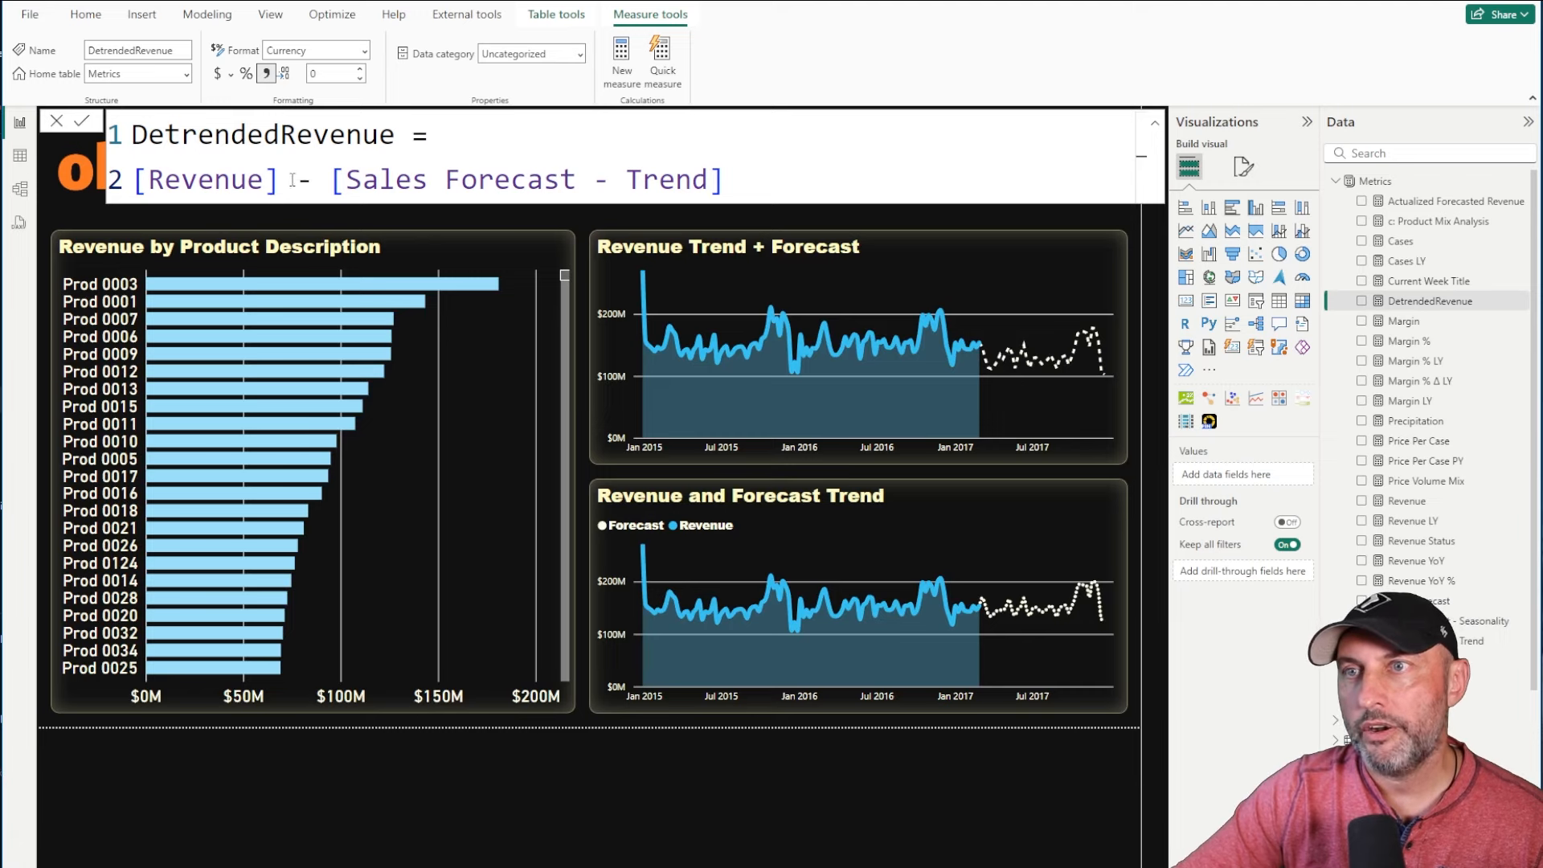
{"action": "left_click_drag", "start_coordinate": [281, 180], "coordinate": [135, 182]}
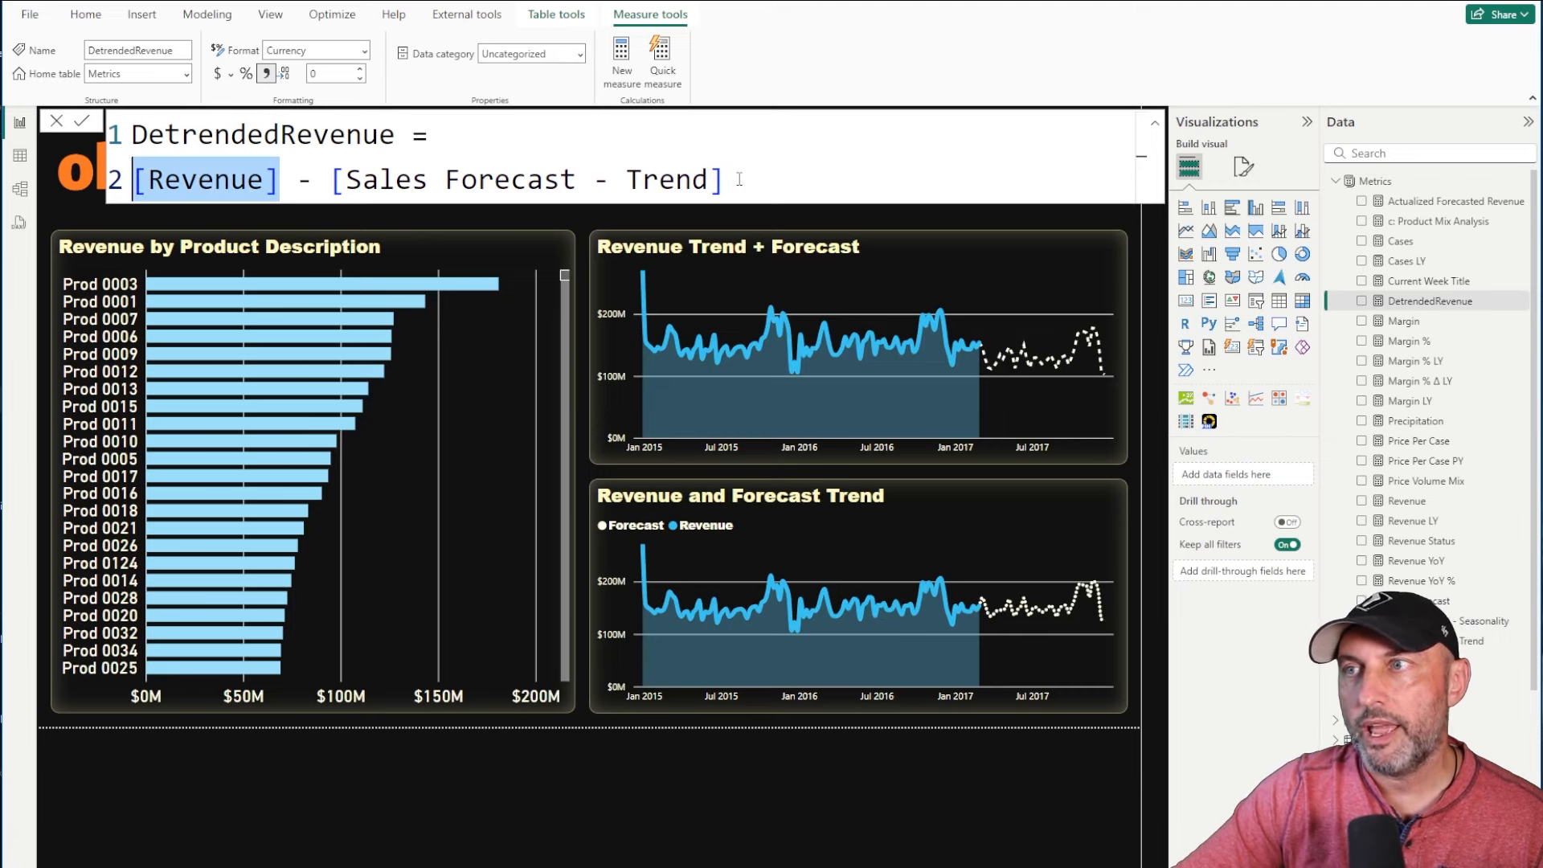
{"action": "left_click_drag", "start_coordinate": [723, 179], "coordinate": [333, 189]}
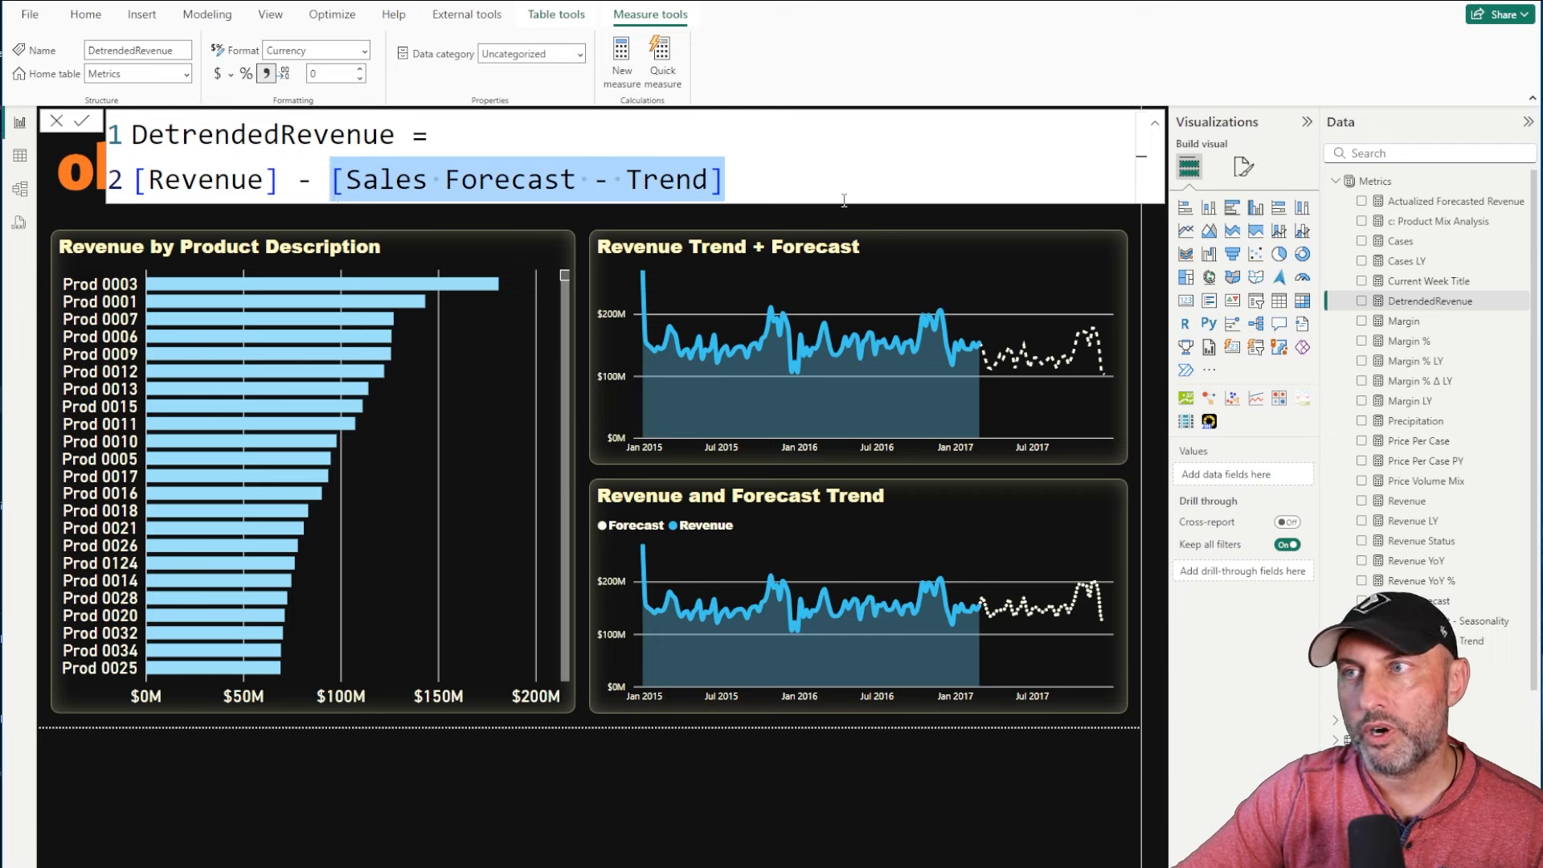
{"action": "left_click", "coordinate": [816, 186]}
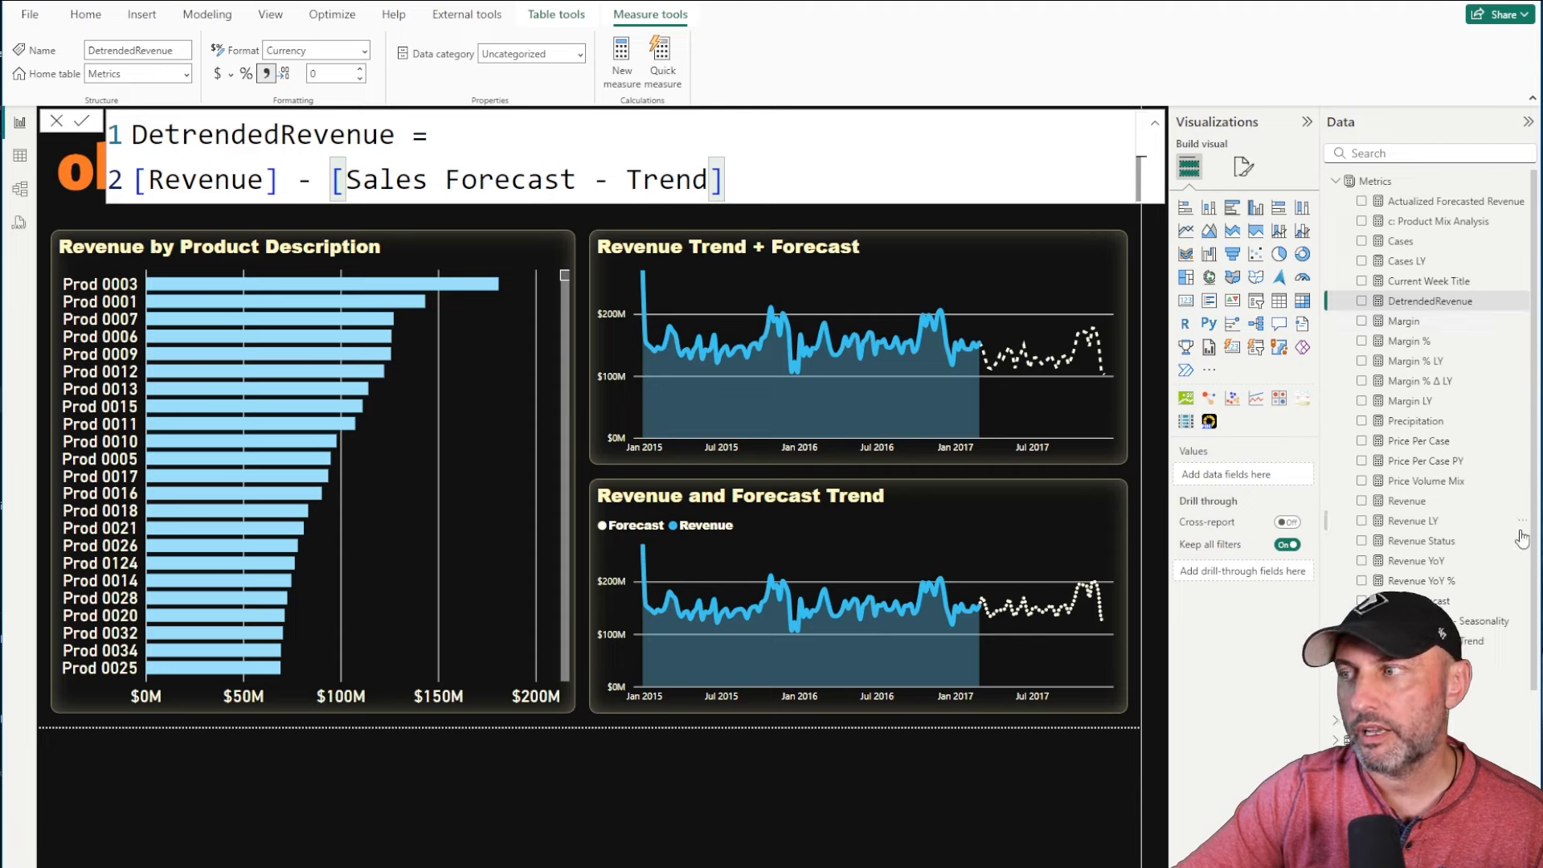
Reopen the Sales Forecast - Seasonality measure and highlight its [DetrendedRevenue] reference and the AVERAGEX(PriorYears, [_Sales]) return expression
{"action": "left_click", "coordinate": [1483, 618]}
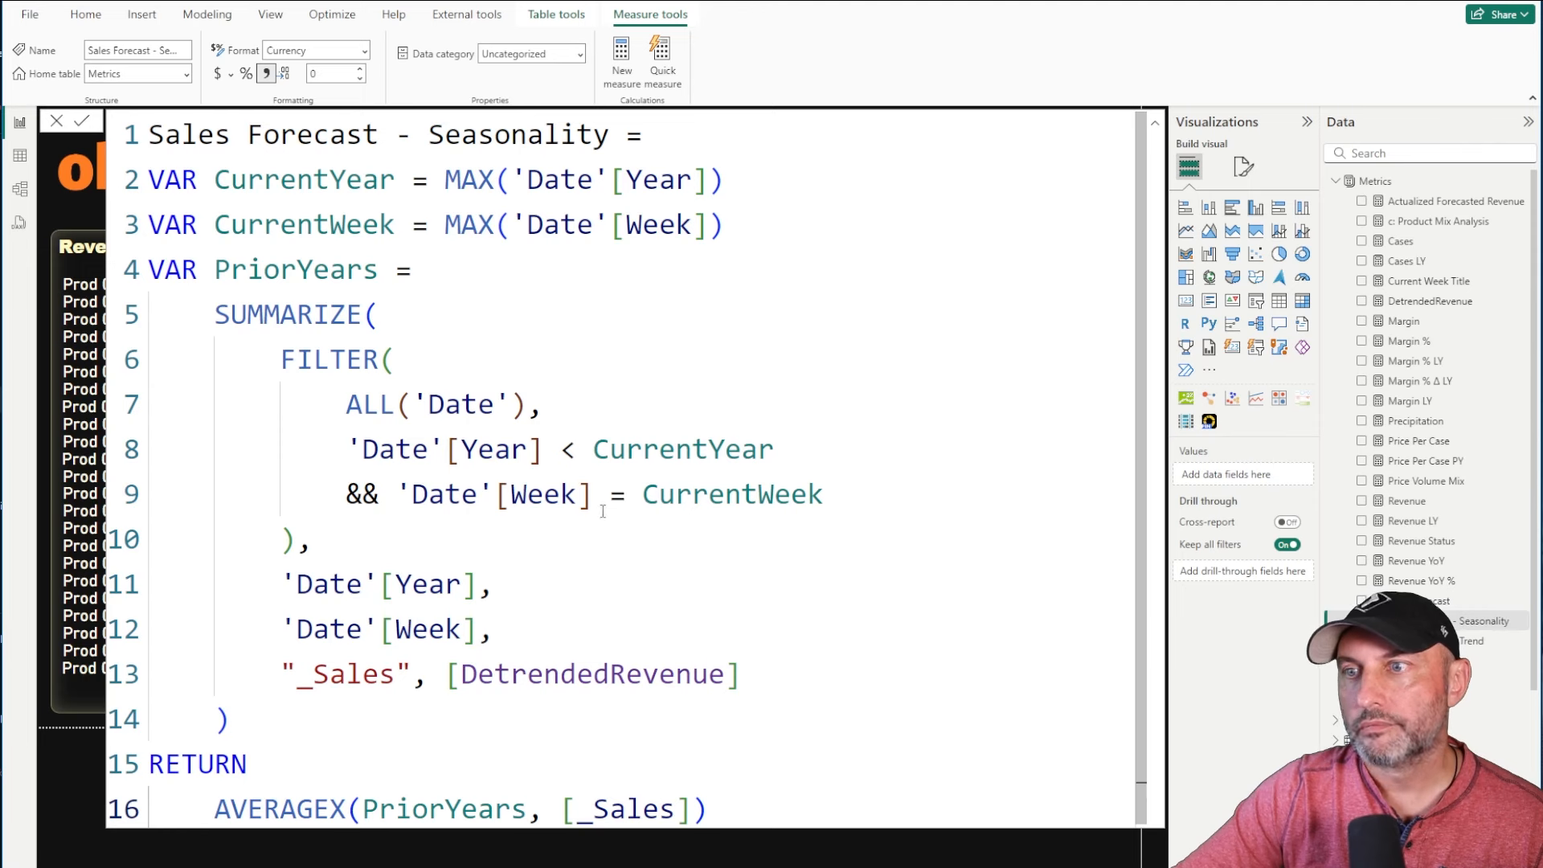
{"action": "scroll", "coordinate": [553, 494], "scroll_direction": "down", "scroll_amount": 1}
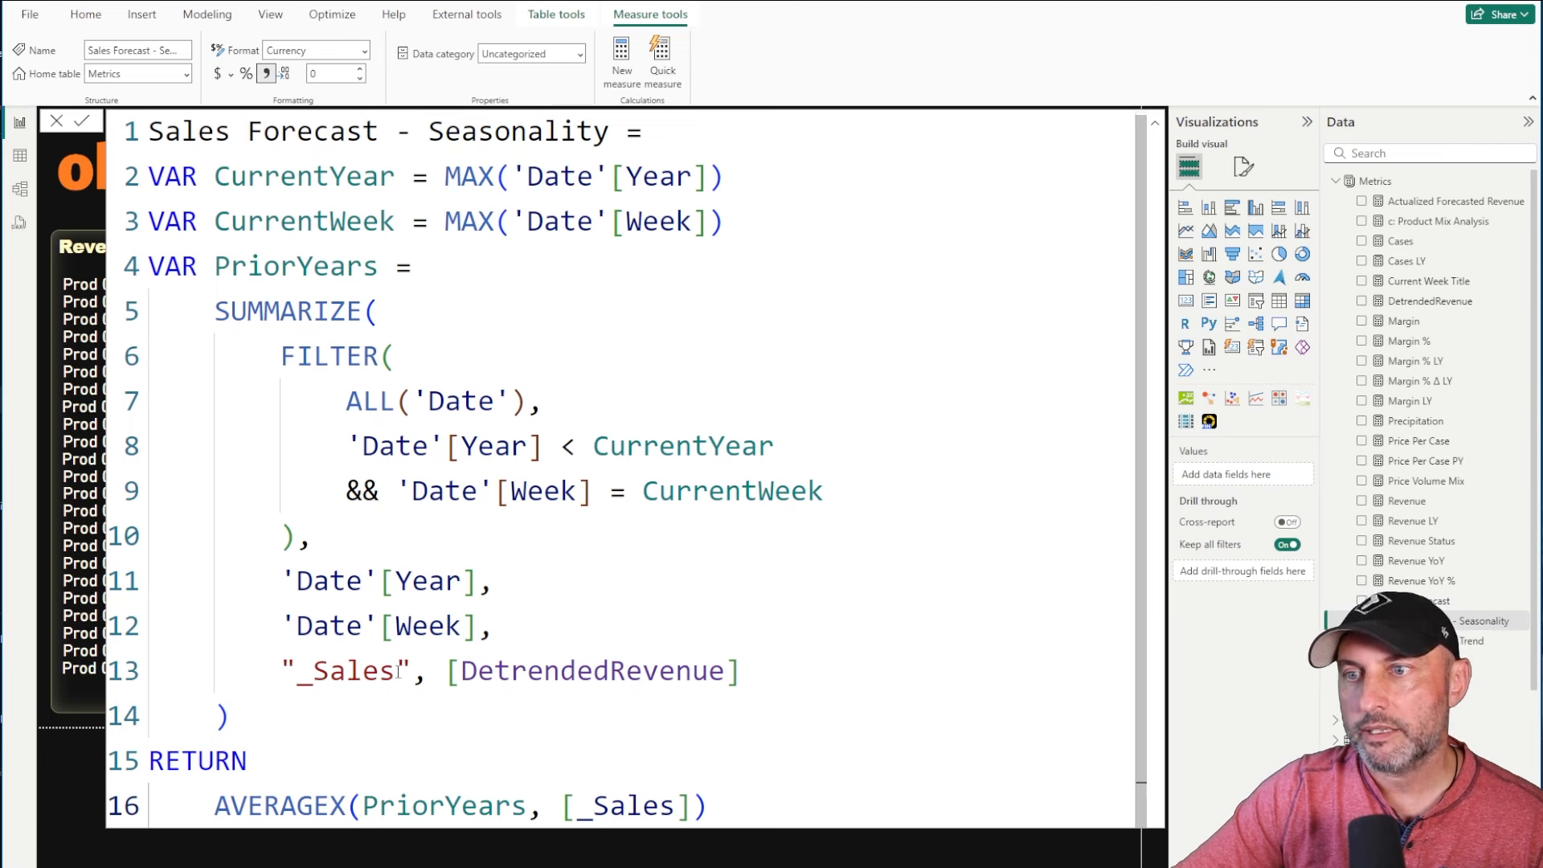
{"action": "left_click", "coordinate": [769, 672]}
{"action": "key", "text": "shift+Left"}
{"action": "key", "text": "shift+Left"}
{"action": "key", "text": "shift+Left"}
{"action": "key", "text": "shift+Left"}
{"action": "key", "text": "shift+Left"}
{"action": "key", "text": "shift+Left"}
{"action": "key", "text": "shift+Left"}
{"action": "key", "text": "shift+Left"}
{"action": "key", "text": "shift+Left"}
{"action": "key", "text": "shift+Left"}
{"action": "key", "text": "shift+Left"}
{"action": "key", "text": "shift+Left"}
{"action": "key", "text": "shift+Left"}
{"action": "key", "text": "shift+Left"}
{"action": "key", "text": "shift+Left"}
{"action": "key", "text": "shift+Left"}
{"action": "key", "text": "shift+Left"}
{"action": "key", "text": "shift+Left"}
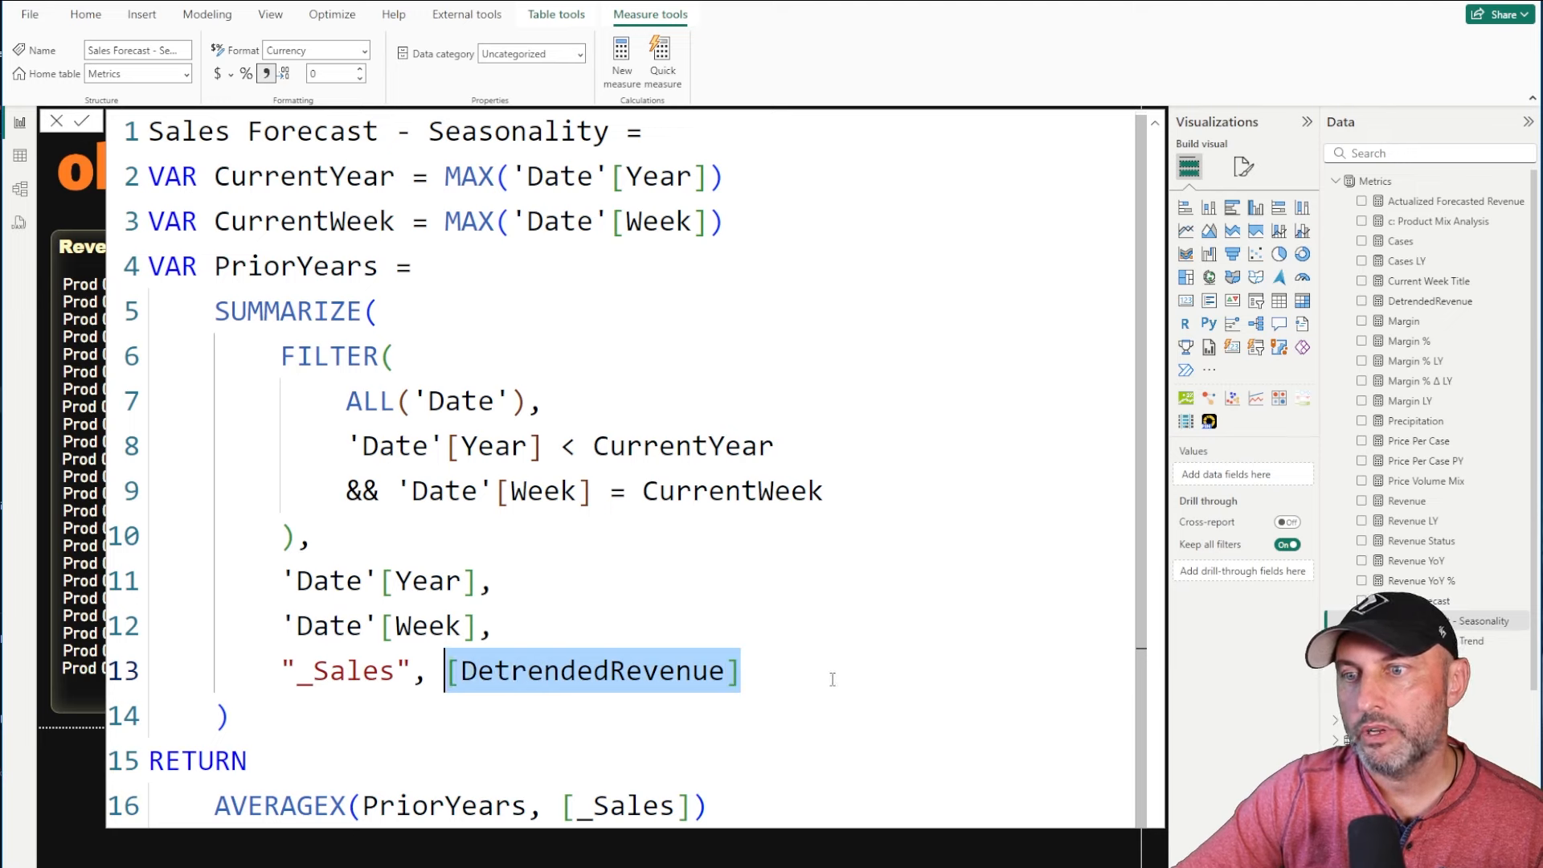
{"action": "left_click", "coordinate": [734, 803]}
{"action": "left_click_drag", "start_coordinate": [735, 802], "coordinate": [217, 805]}
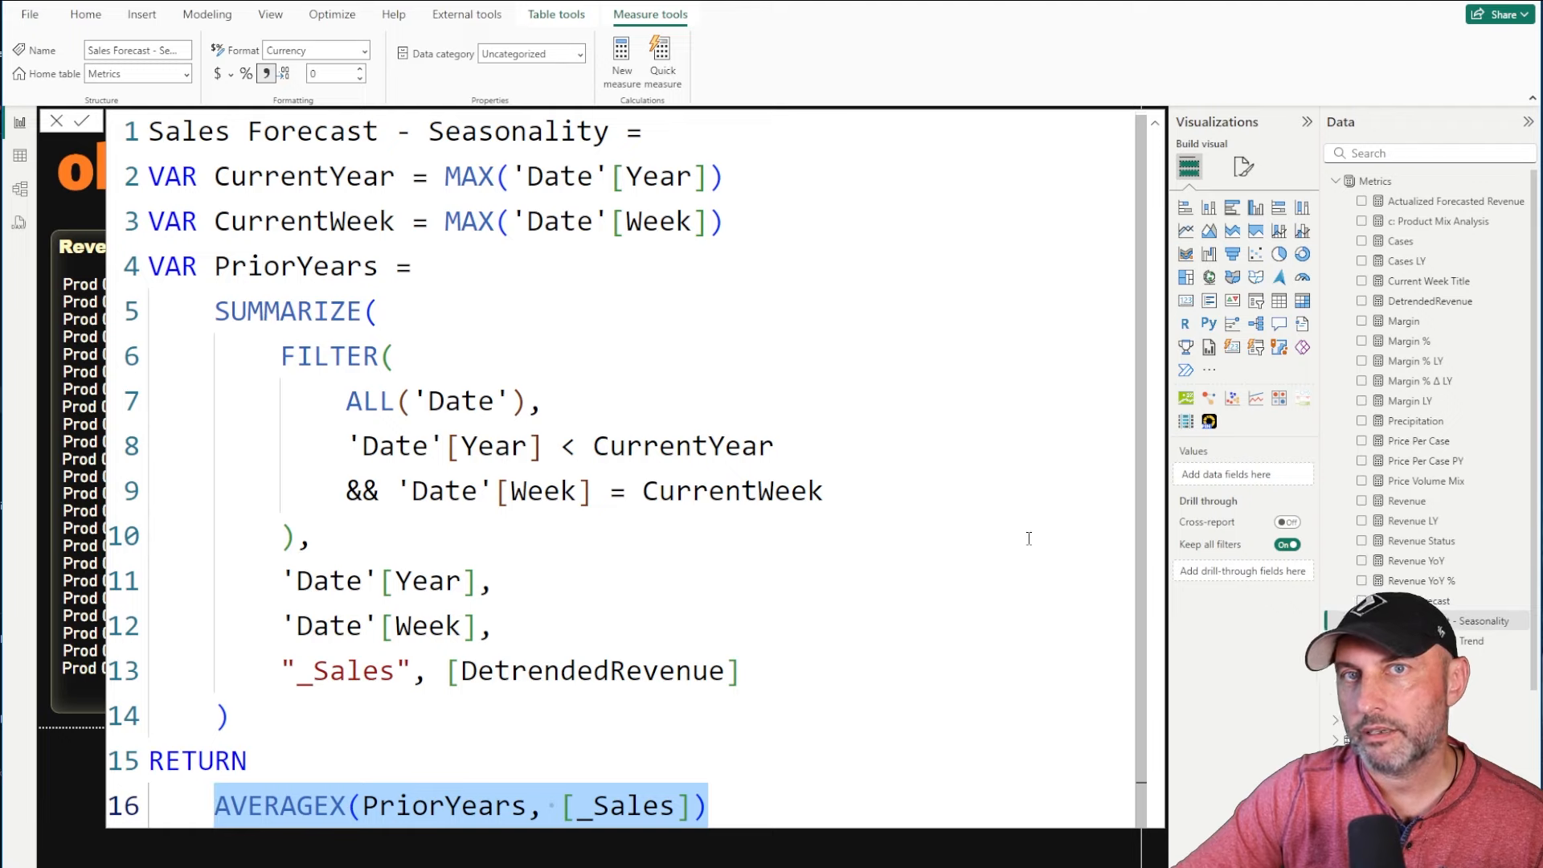
Leave the measure formula and inspect the analytics forecast options and forecast points of the Revenue Trend + Forecast chart
{"action": "left_click", "coordinate": [1380, 186]}
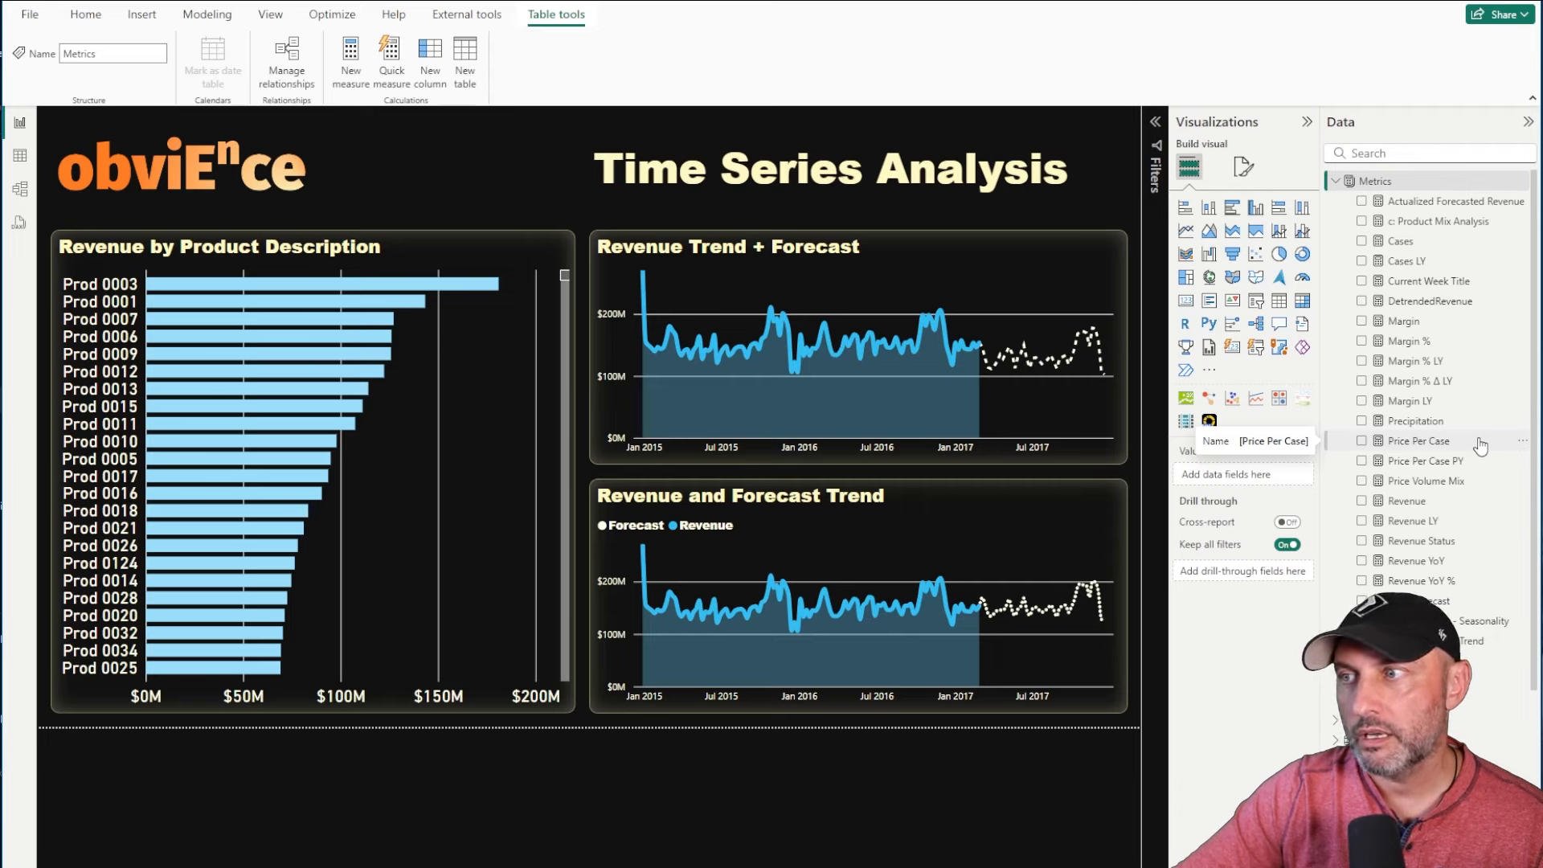
{"action": "left_click", "coordinate": [1091, 418]}
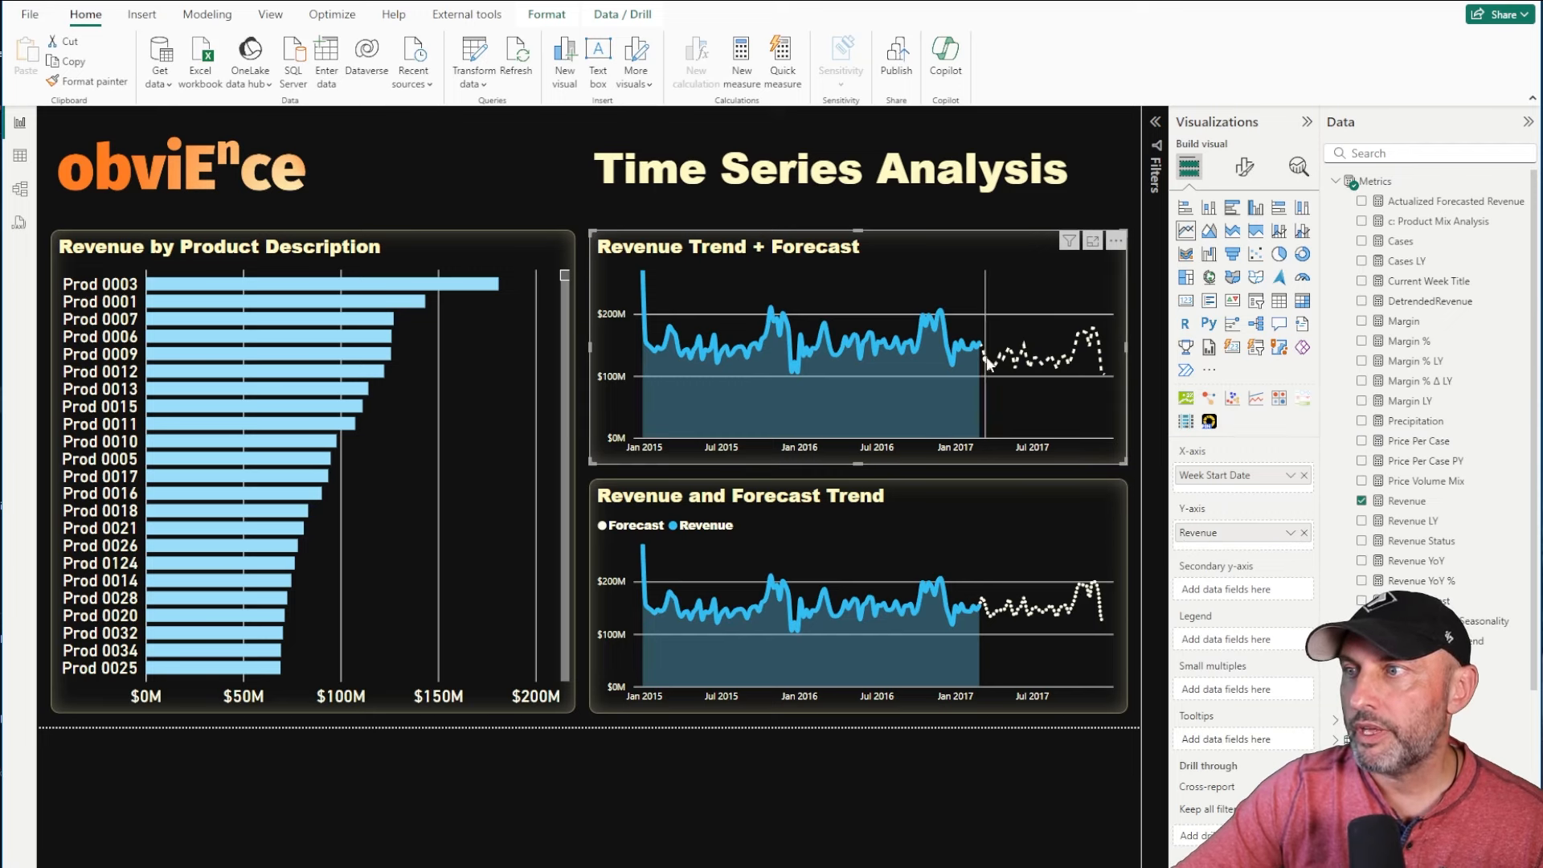
{"action": "left_click", "coordinate": [1297, 168]}
{"action": "left_click", "coordinate": [1205, 555]}
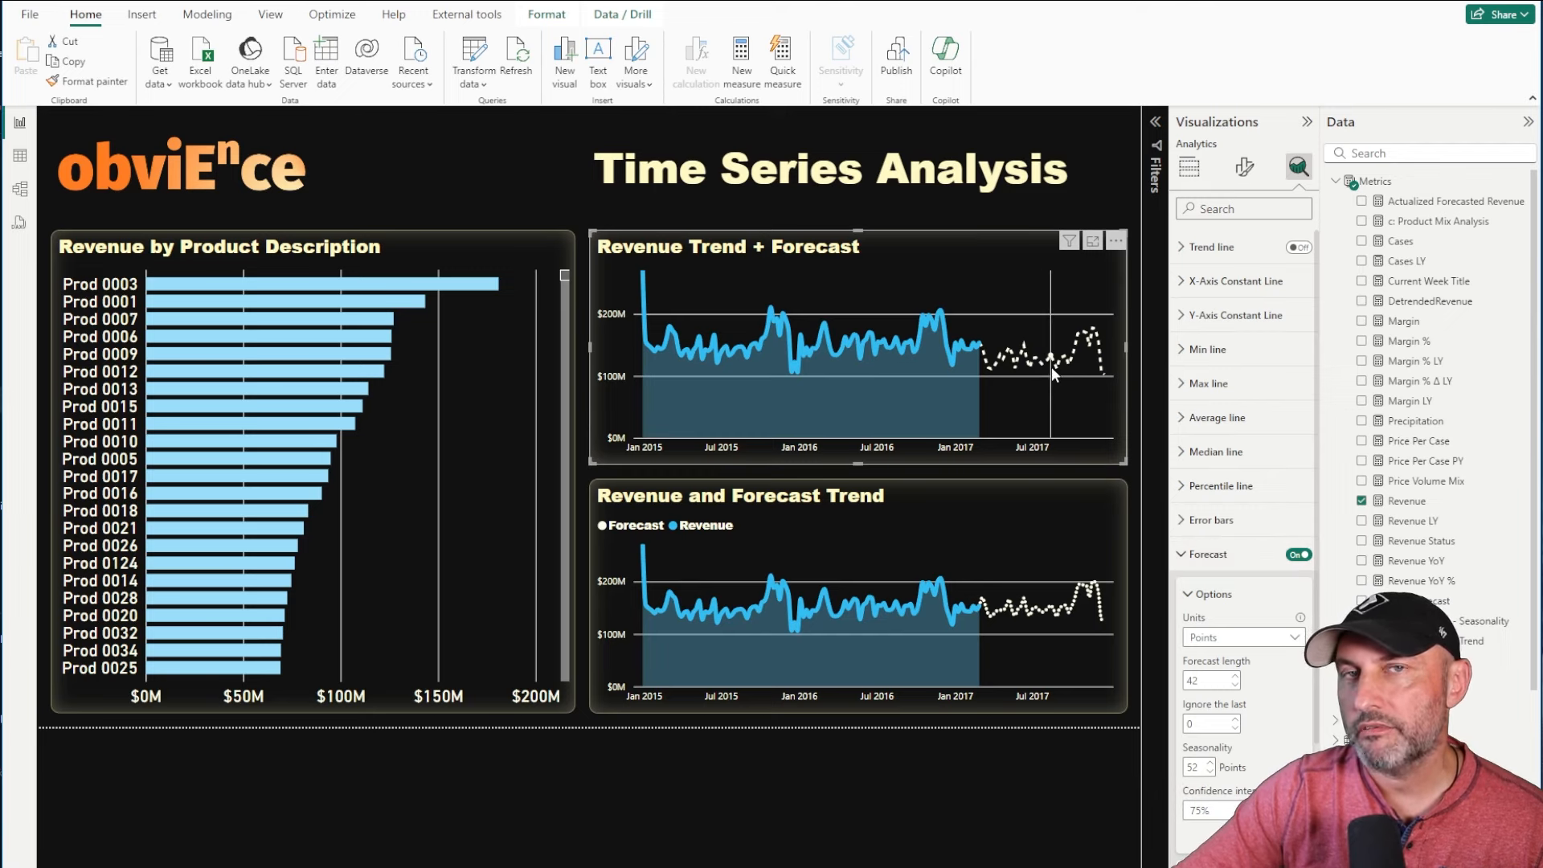
{"action": "mouse_move", "coordinate": [1051, 366]}
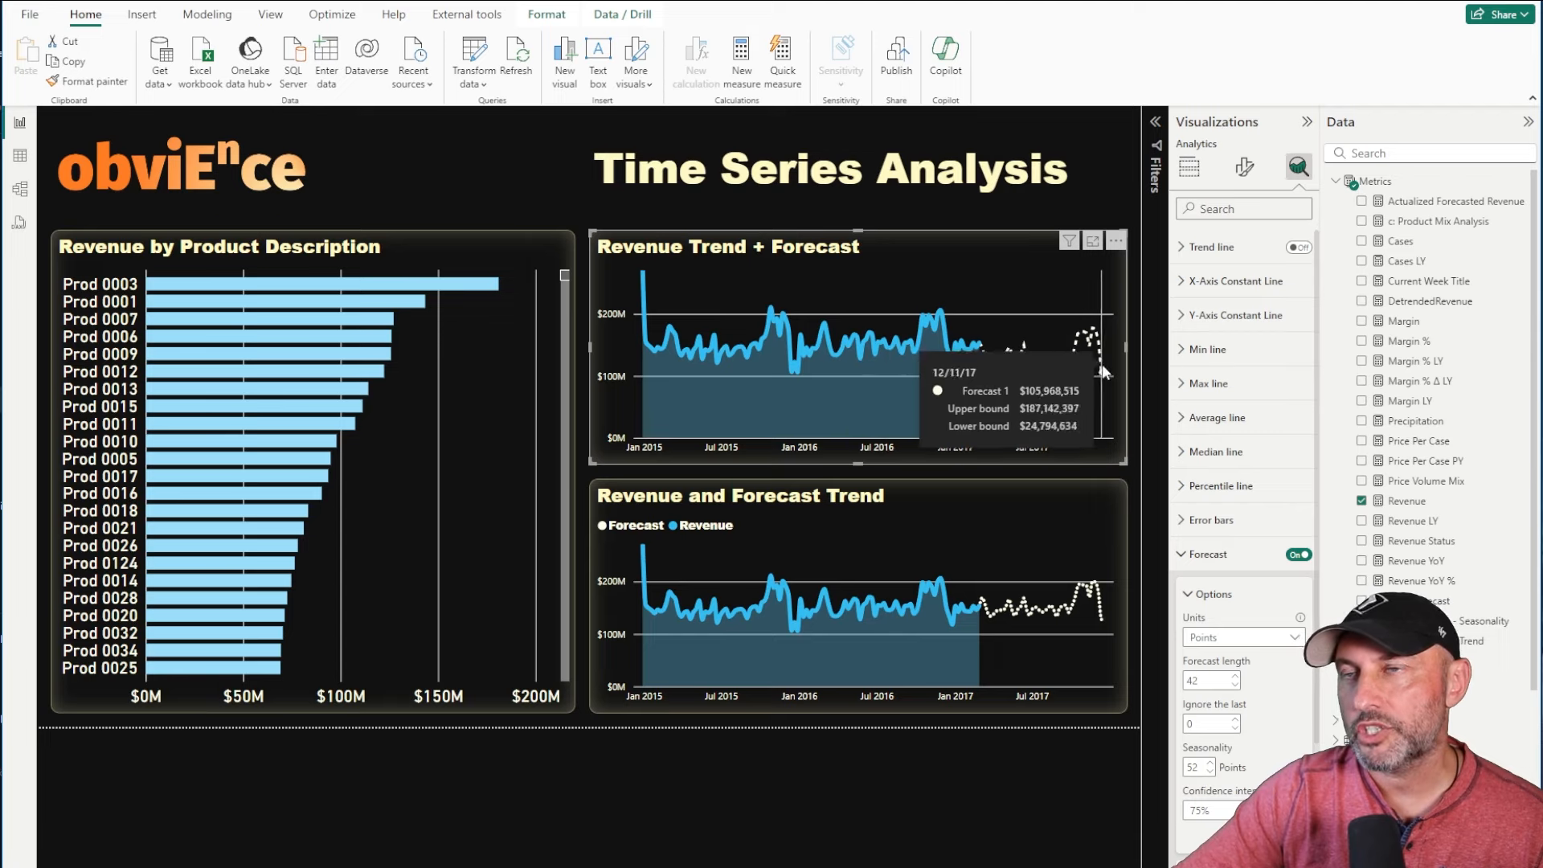
Select the Revenue and Forecast Trend chart and compare its DAX forecast line with the built-in forecast of the other line chart
{"action": "left_click", "coordinate": [1190, 169]}
{"action": "left_click", "coordinate": [996, 492]}
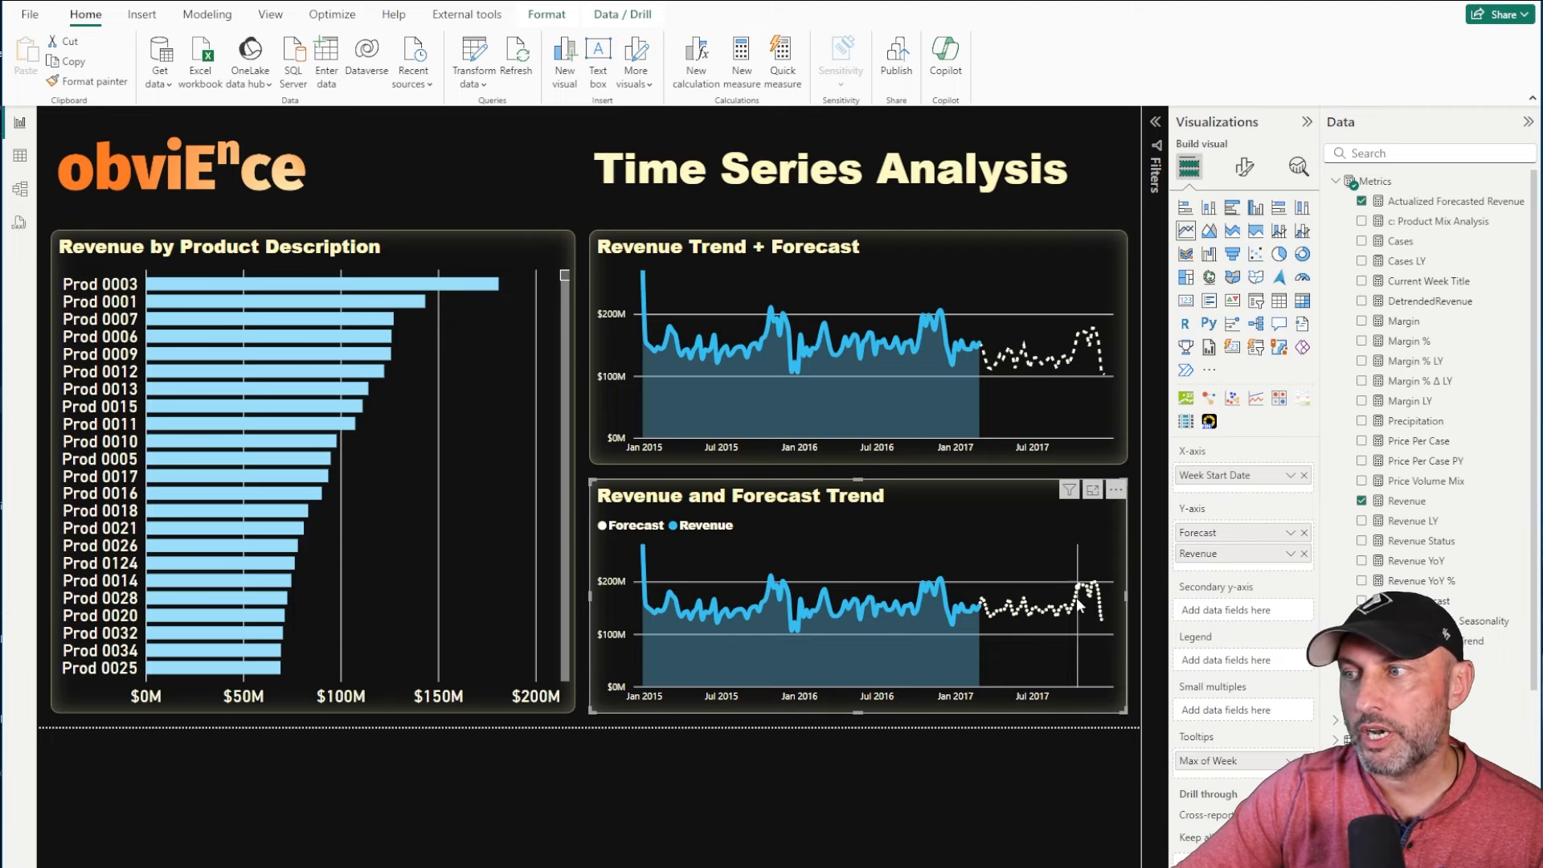
{"action": "mouse_move", "coordinate": [1095, 604]}
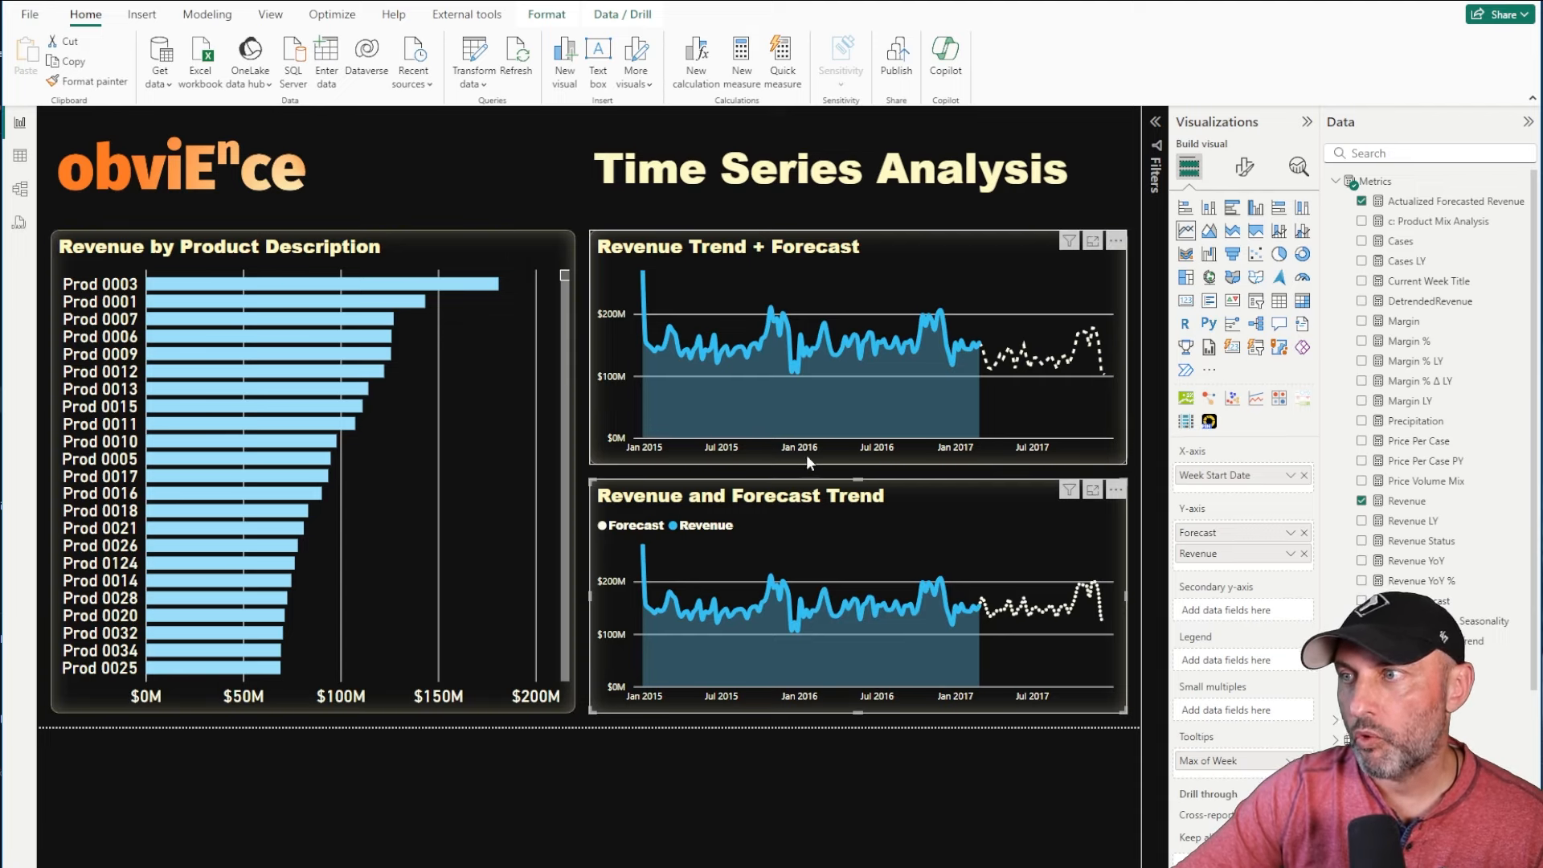
{"action": "mouse_move", "coordinate": [1041, 421]}
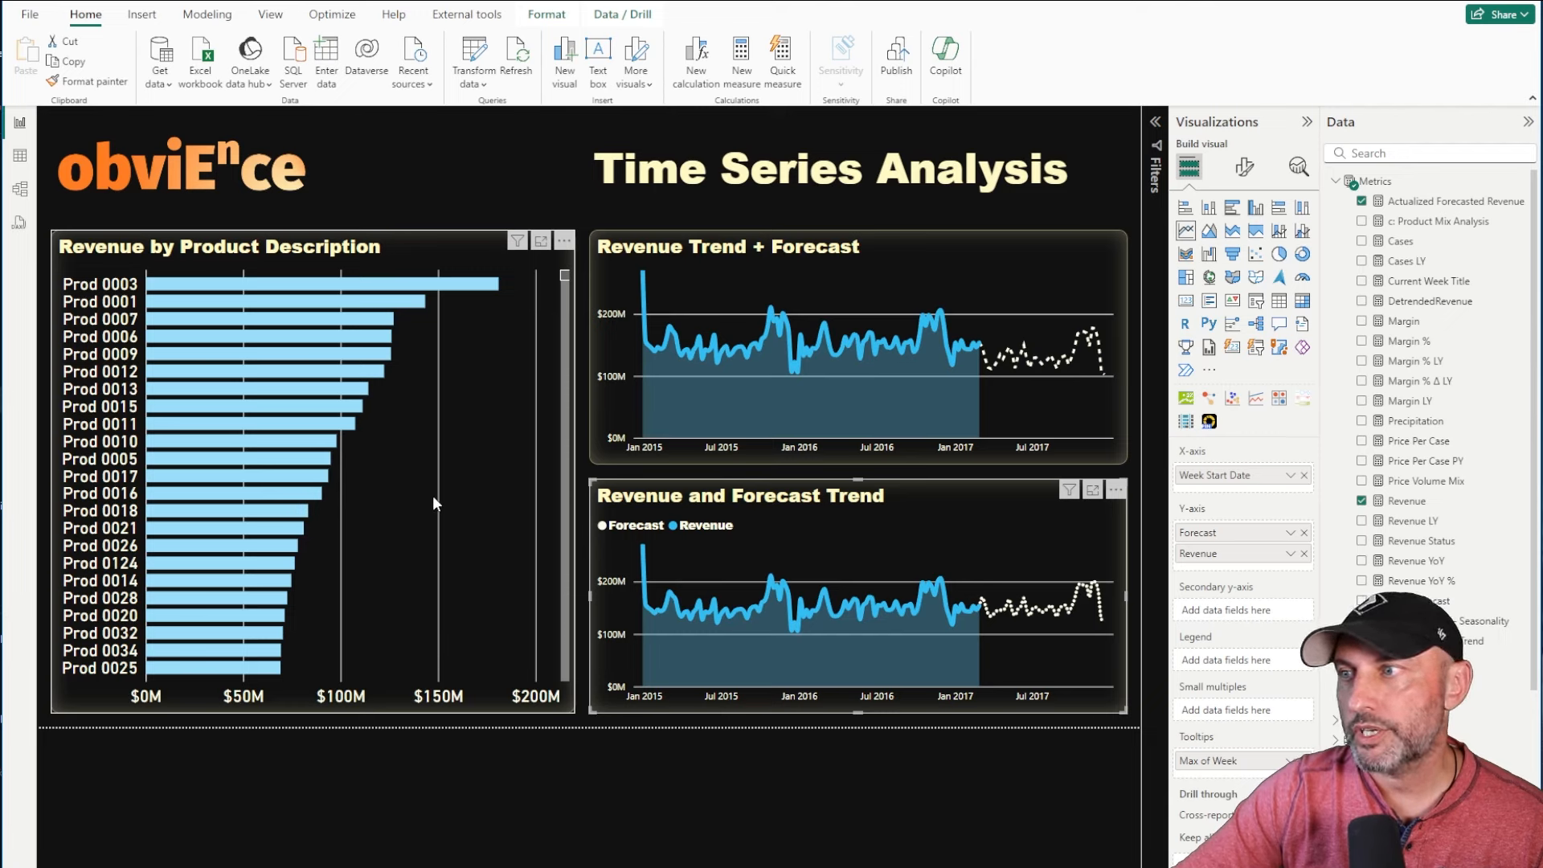
Cross-filter the report by Prod 0003, Prod 0001, Prod 0007 and Prod 0006 in turn and compare both forecast charts
{"action": "left_click", "coordinate": [316, 291]}
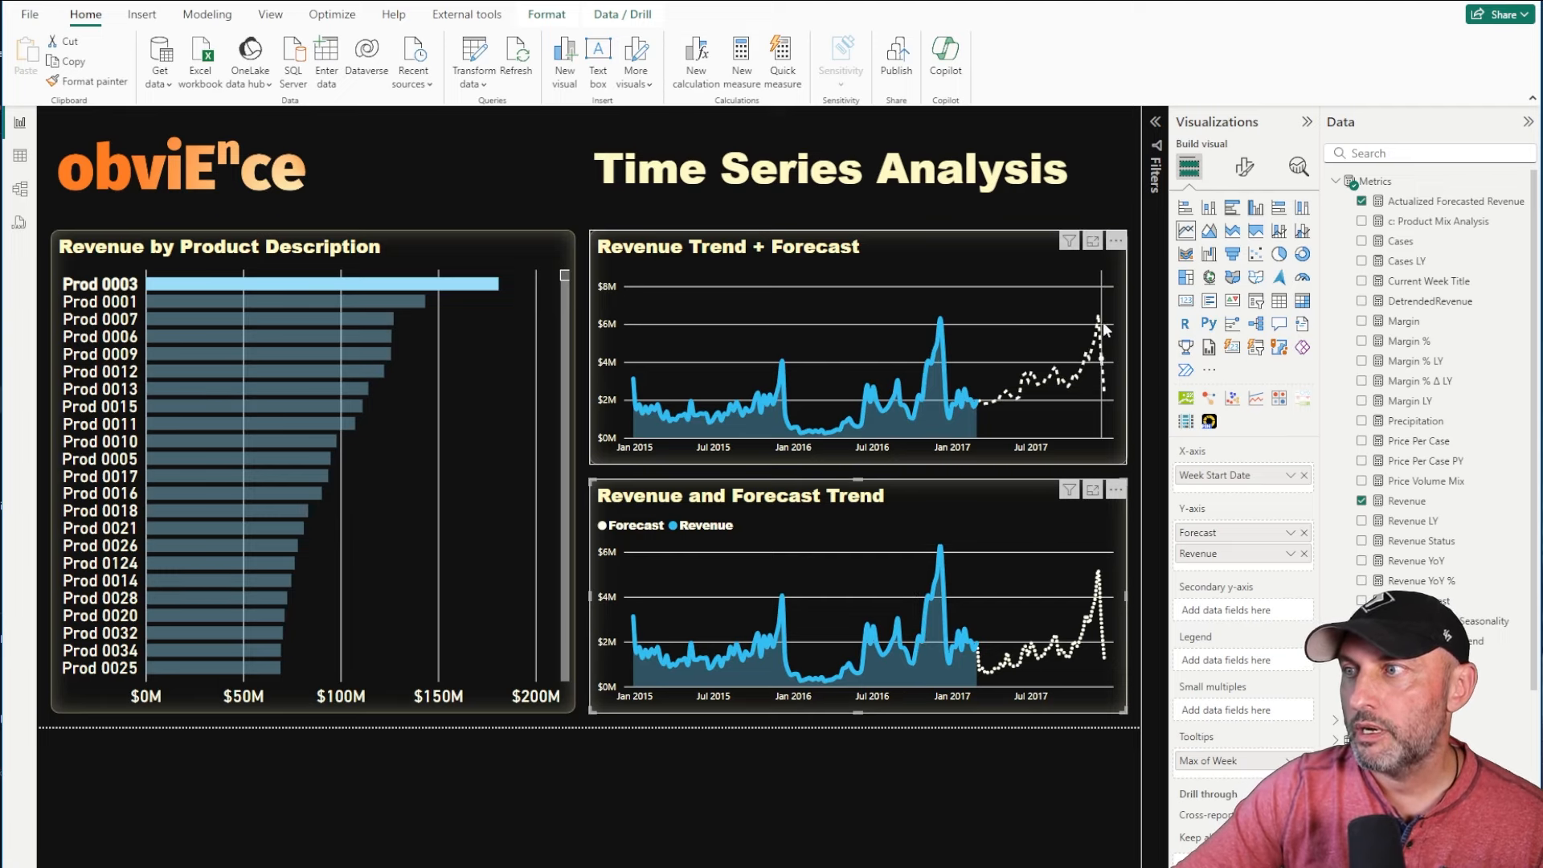
{"action": "mouse_move", "coordinate": [1103, 396]}
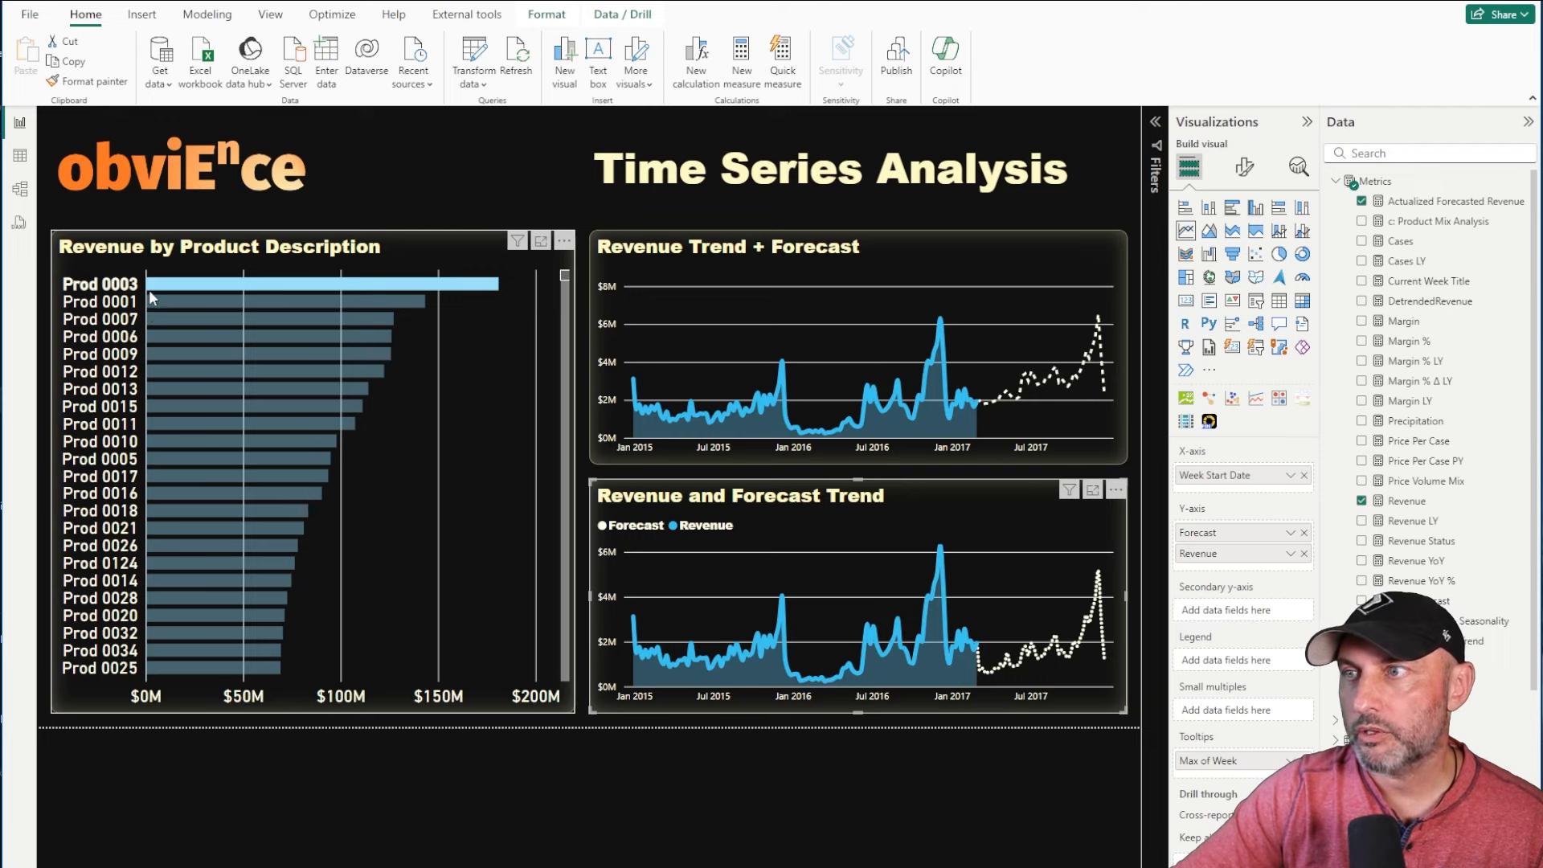
{"action": "mouse_move", "coordinate": [149, 297]}
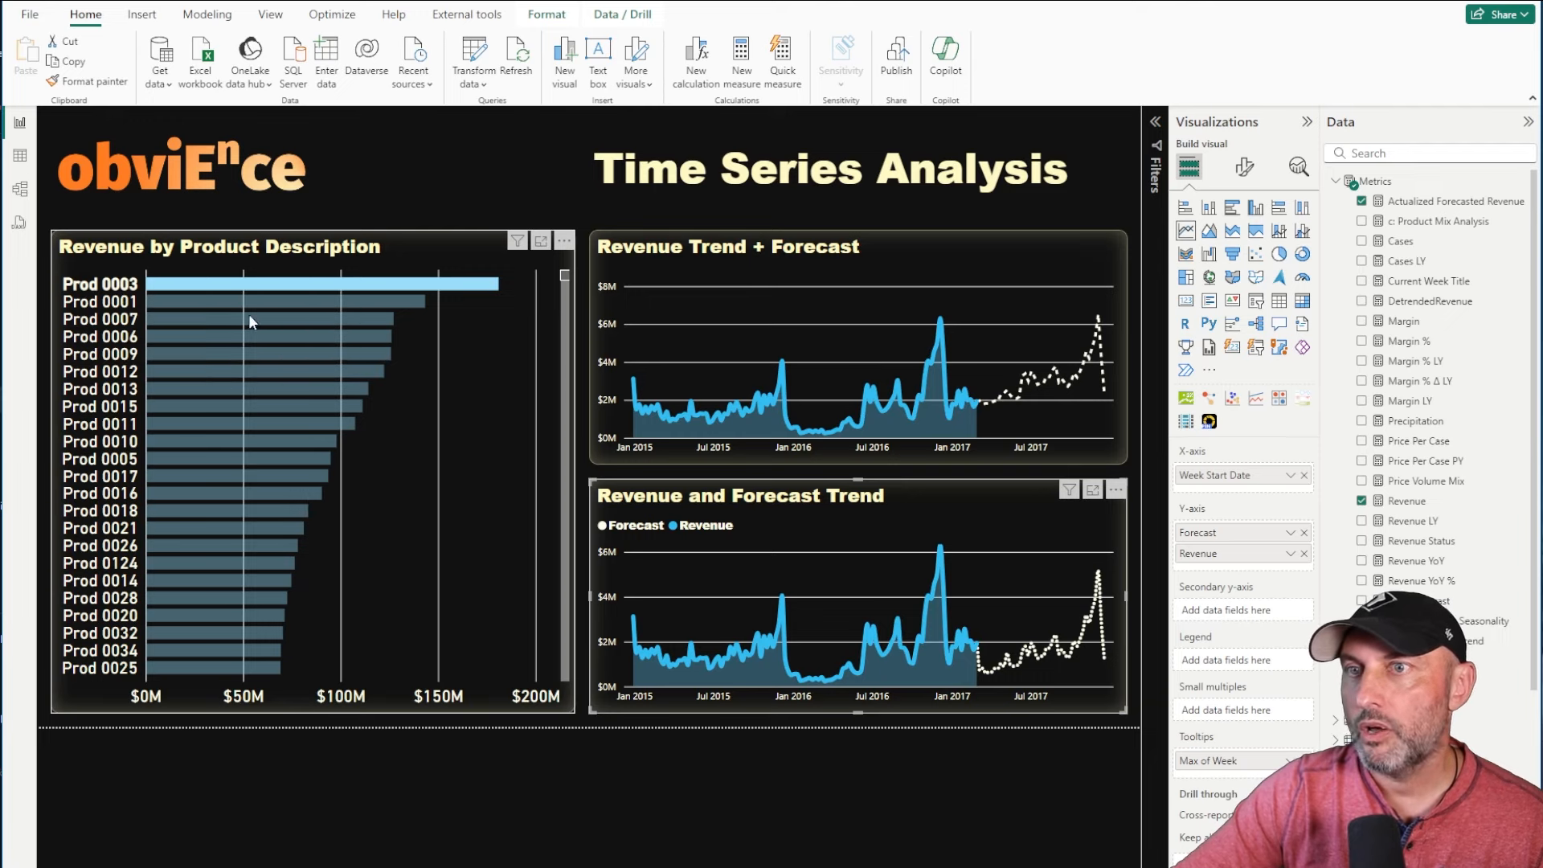
{"action": "left_click", "coordinate": [255, 306]}
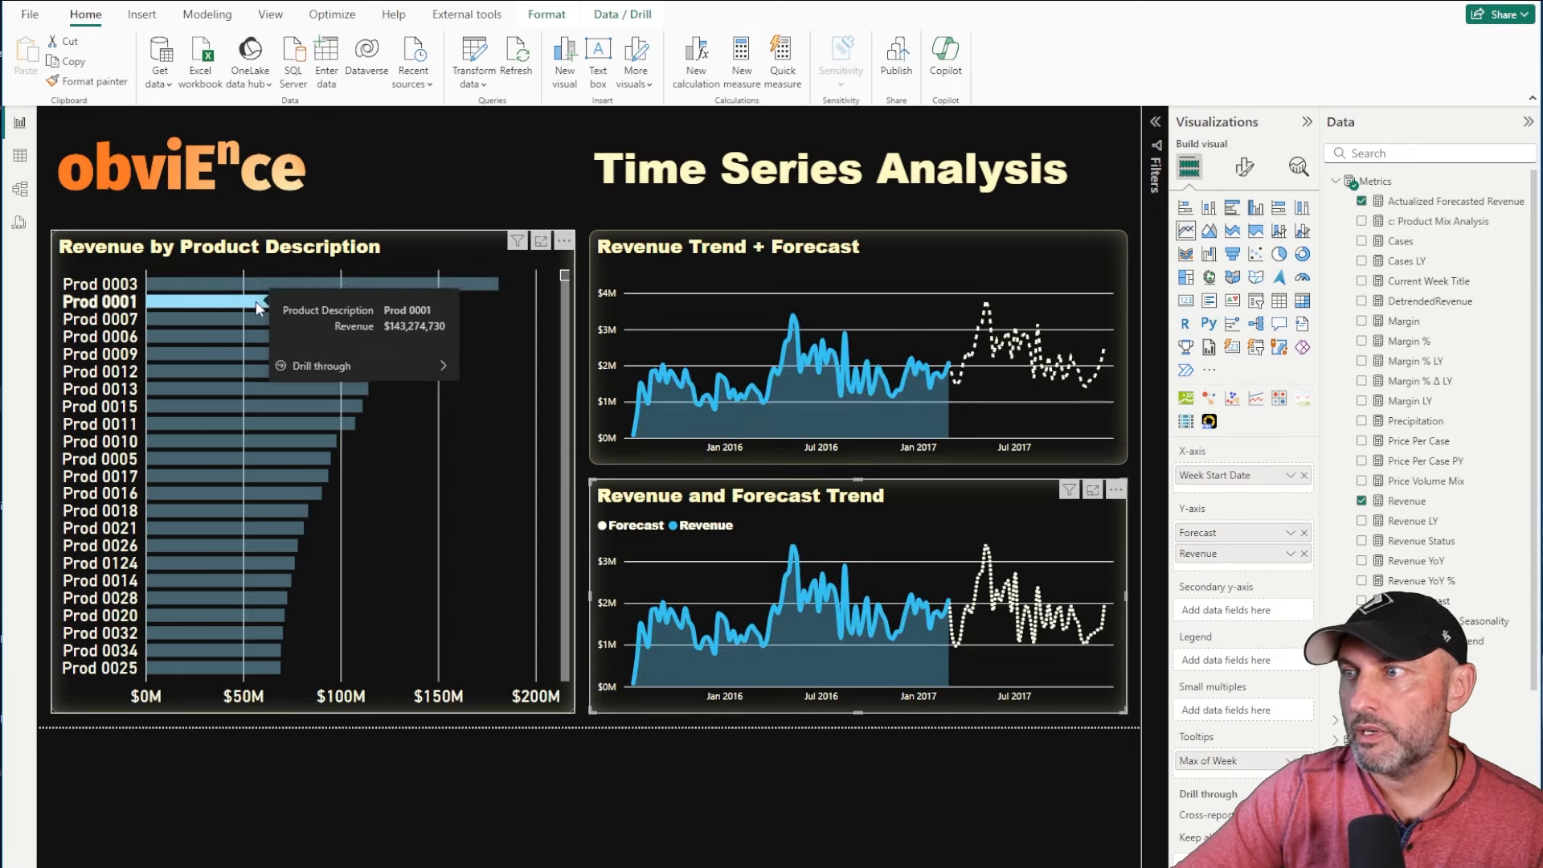
{"action": "left_click", "coordinate": [257, 321]}
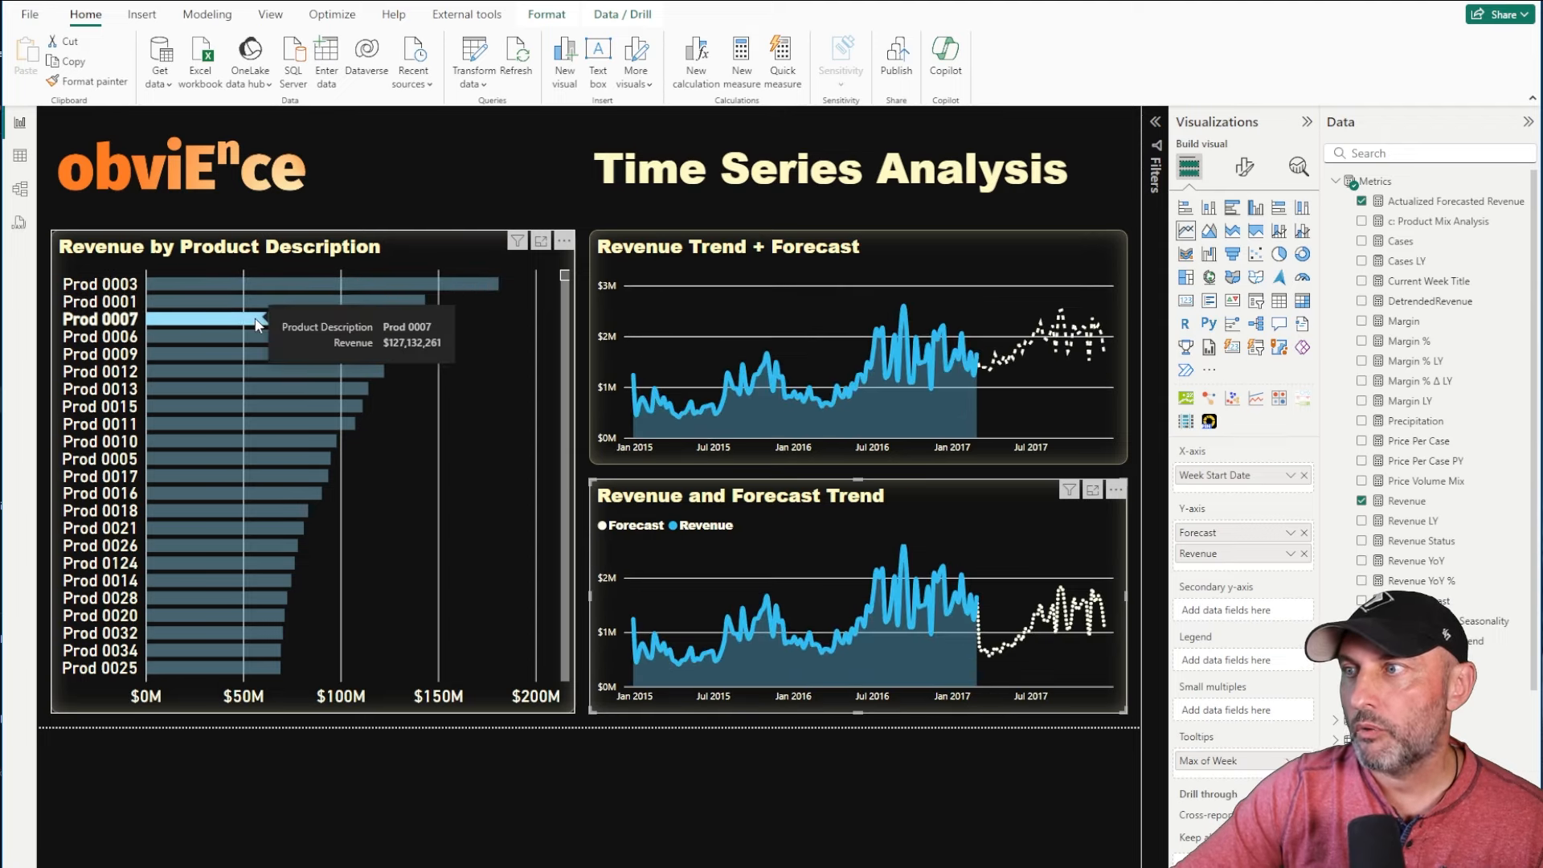
{"action": "left_click", "coordinate": [260, 338]}
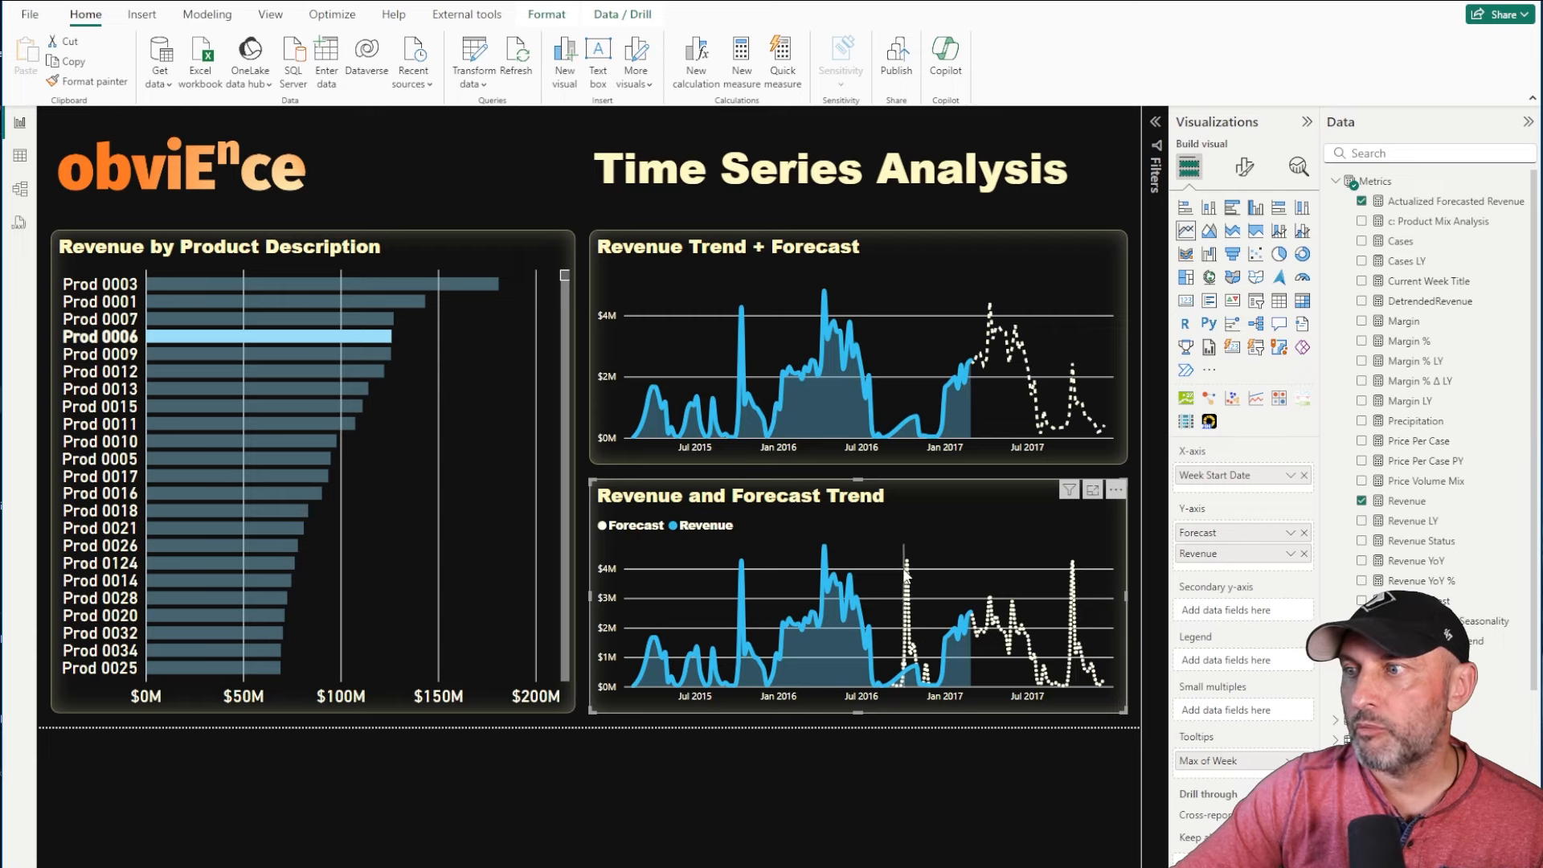
Filter the report back to Prod 0003, compare the late-2017 forecasts and select the Revenue Trend + Forecast chart
{"action": "left_click", "coordinate": [245, 286]}
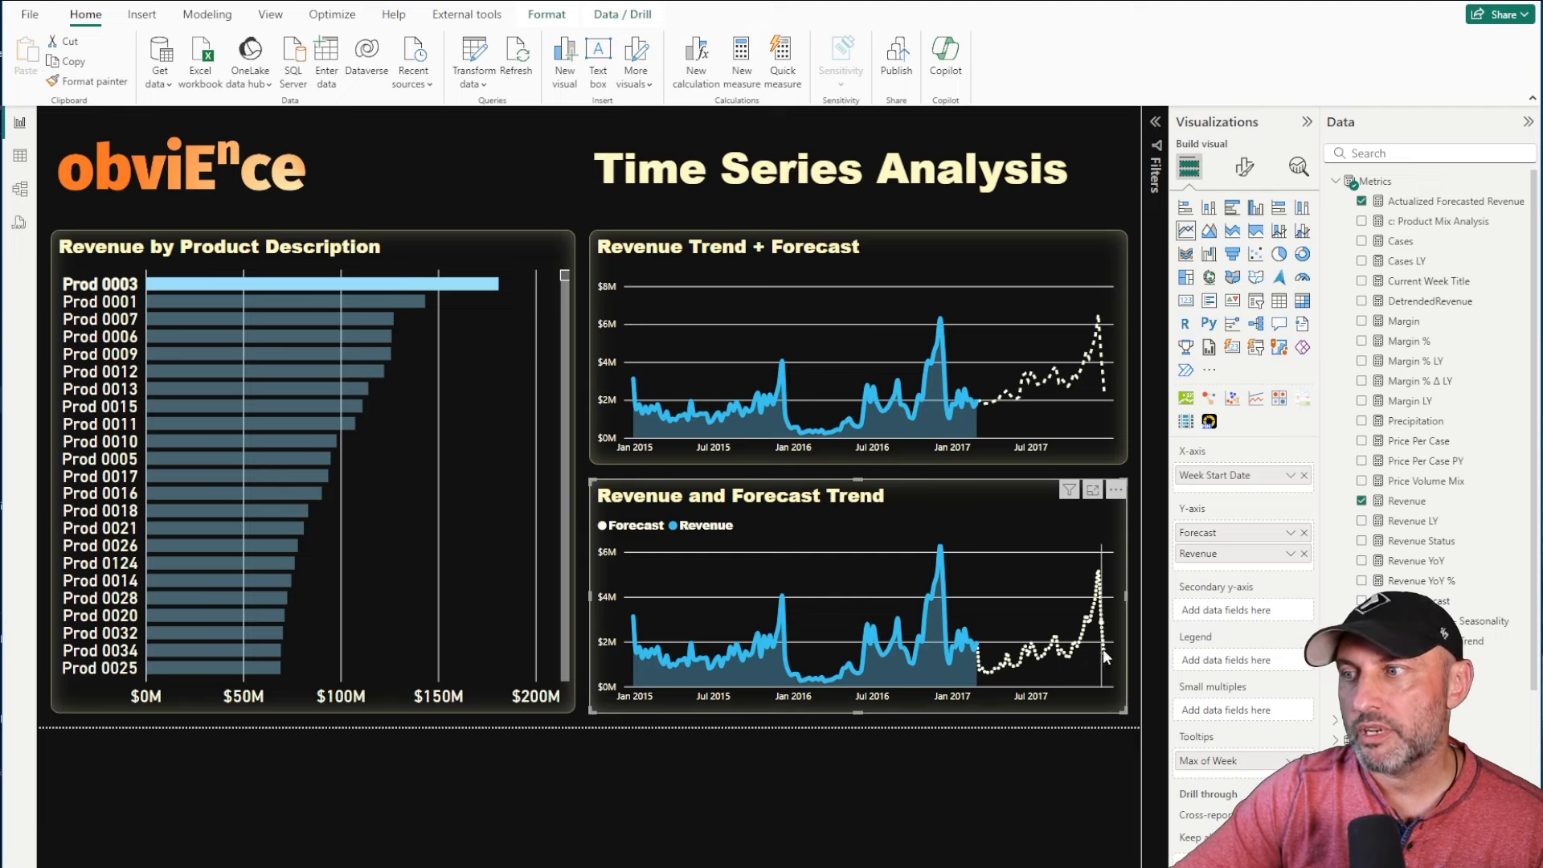
{"action": "mouse_move", "coordinate": [1091, 645]}
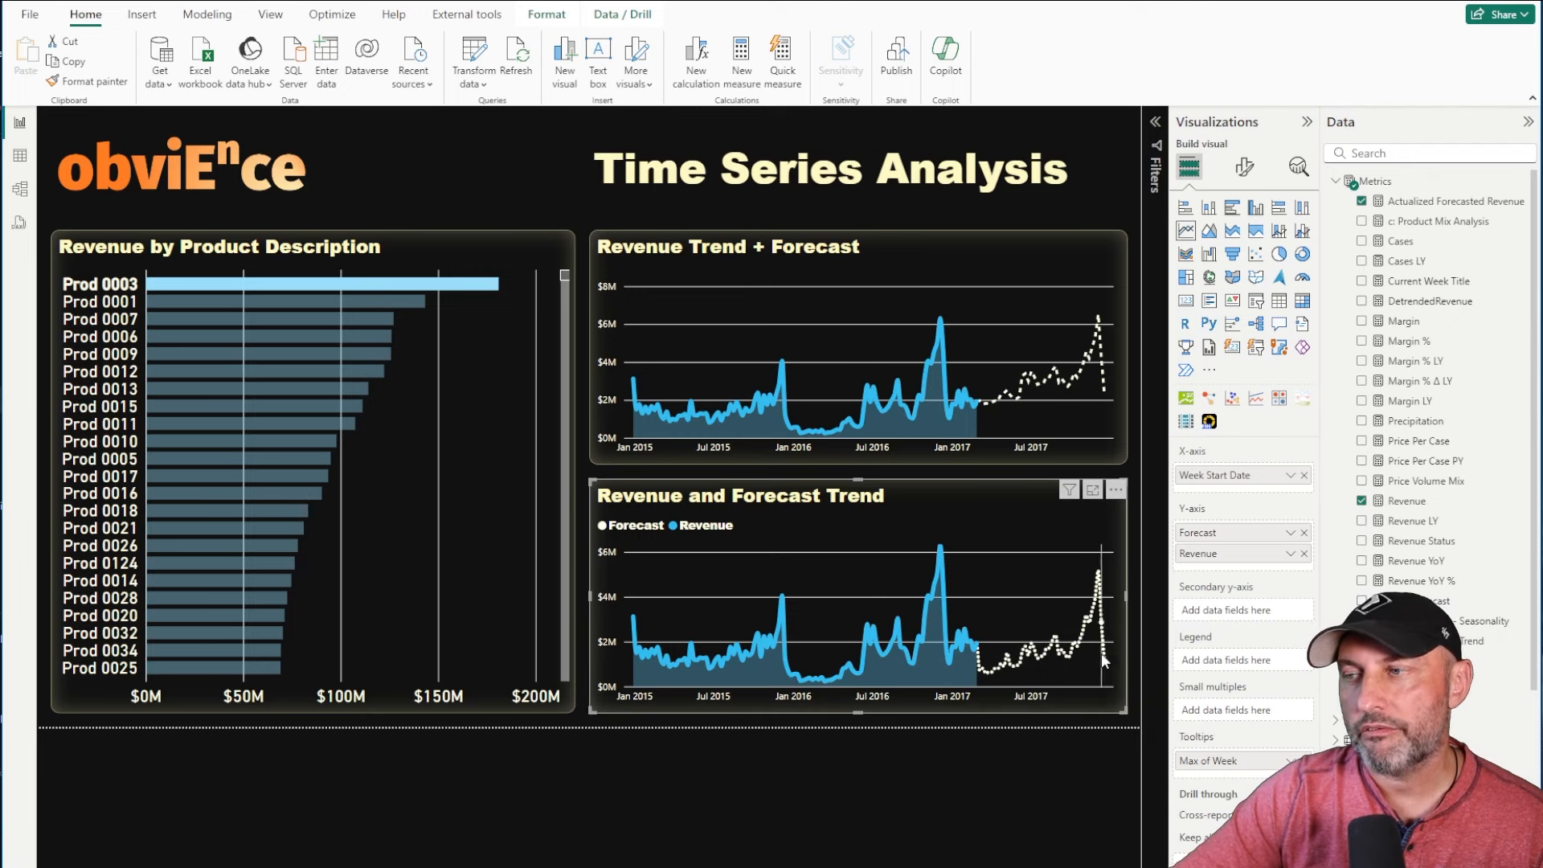
{"action": "mouse_move", "coordinate": [1105, 672]}
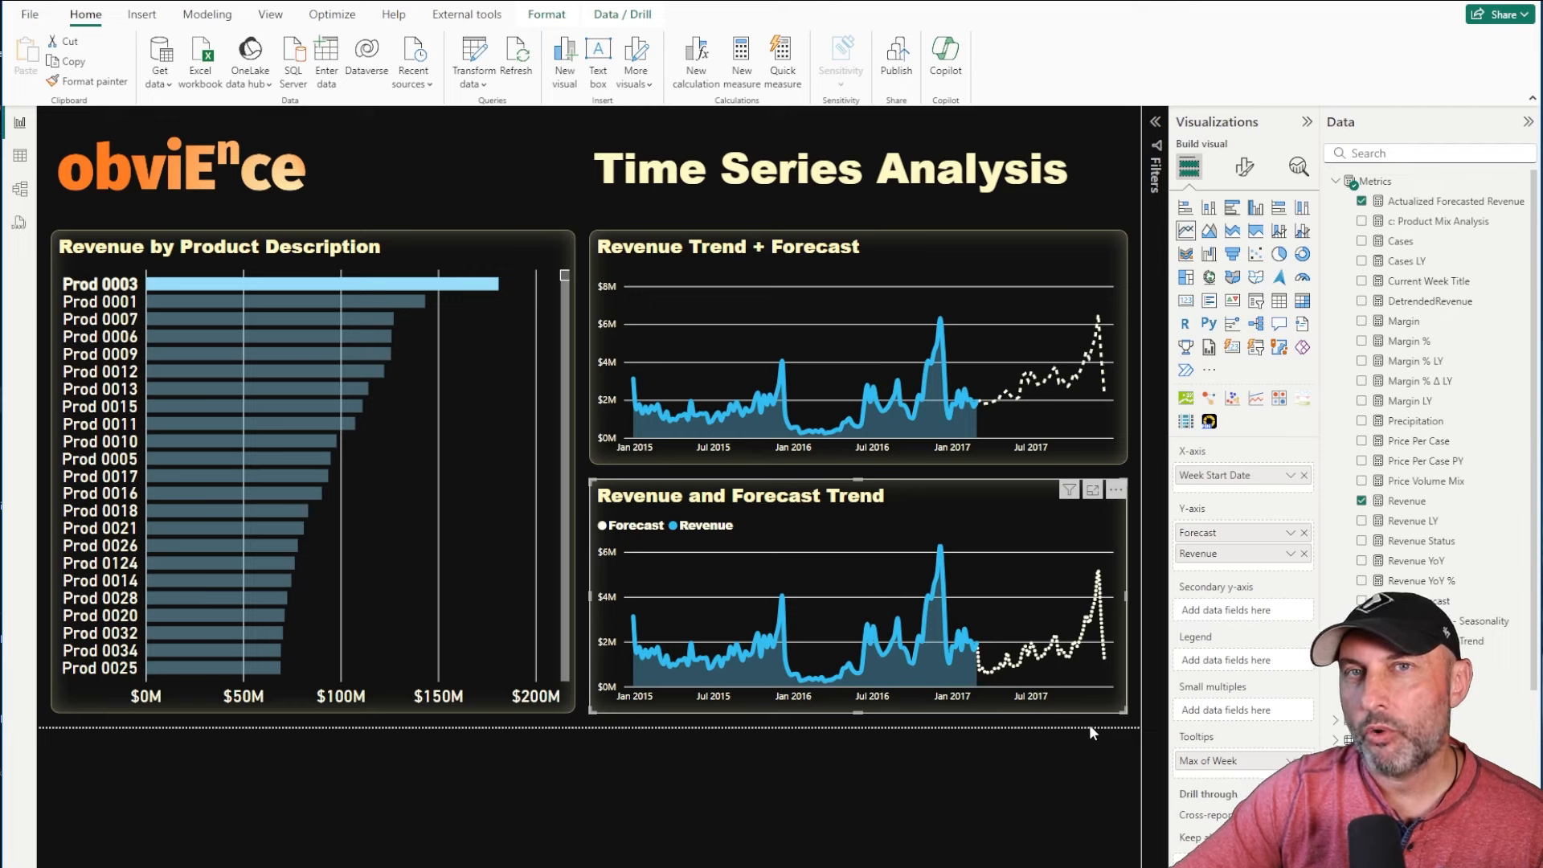
{"action": "left_click", "coordinate": [977, 258]}
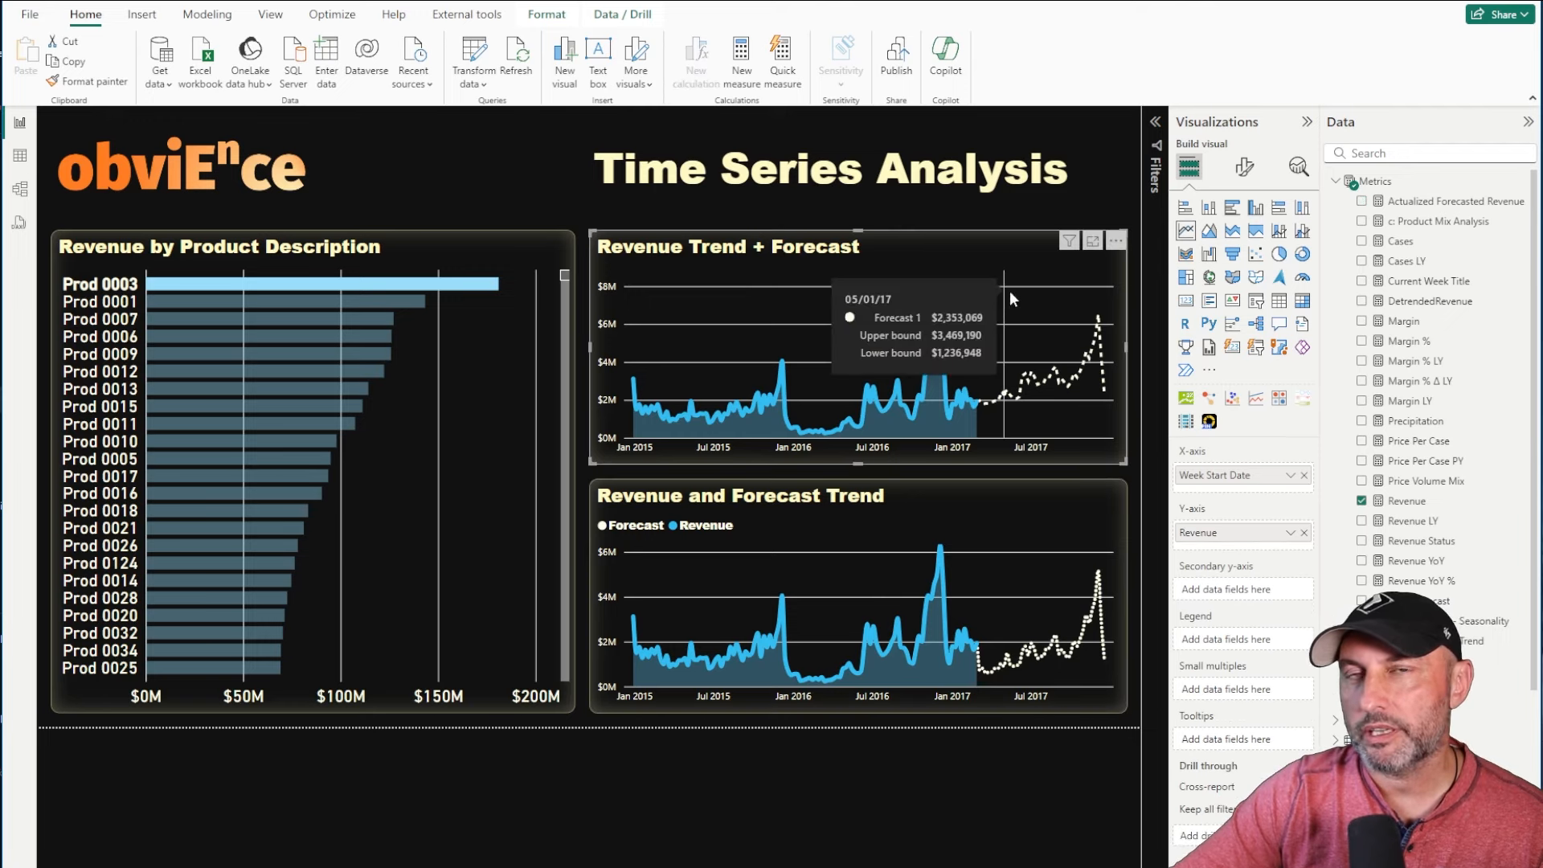